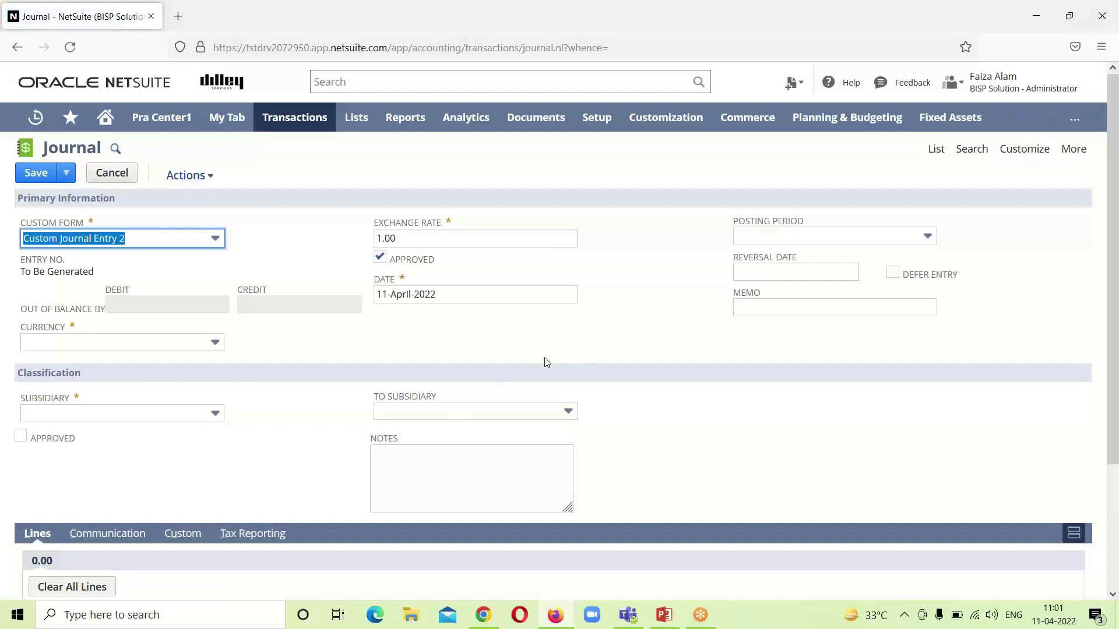
Step: Set the journal to the Standard Journal Entry form and the BISP UK-HQ subsidiary, and mark it approved under Classification
left_click(217, 239)
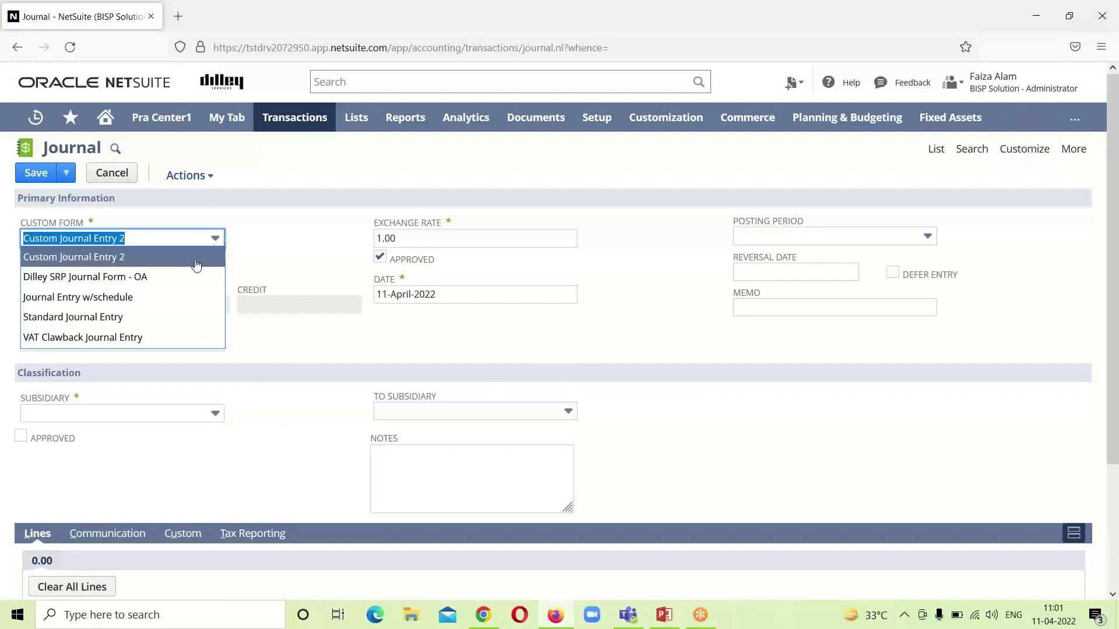
left_click(181, 317)
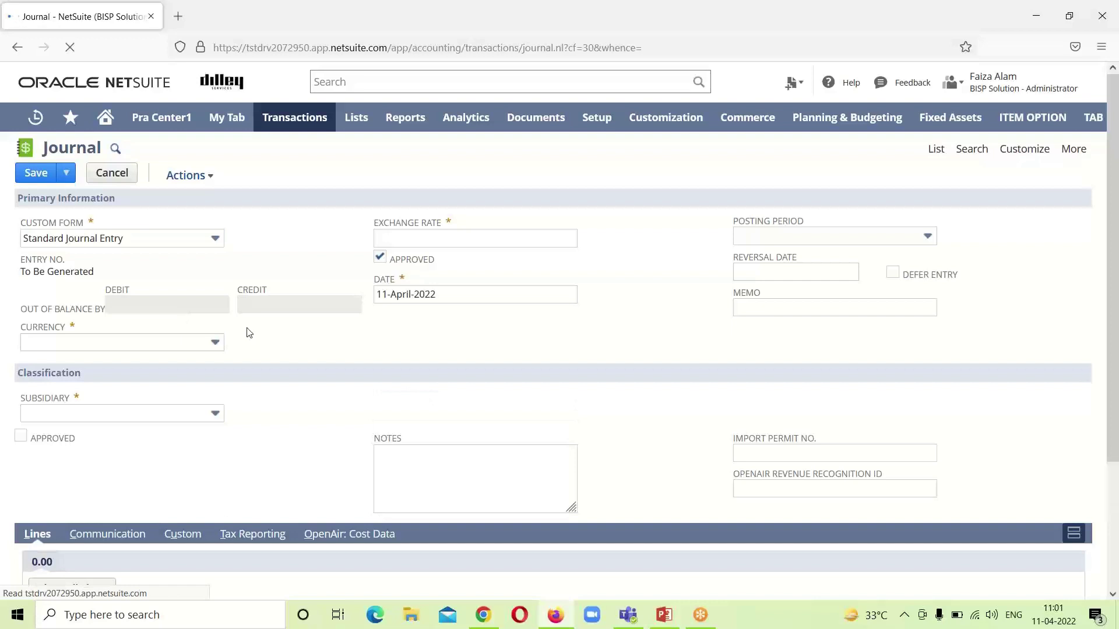
left_click(215, 414)
left_click(190, 455)
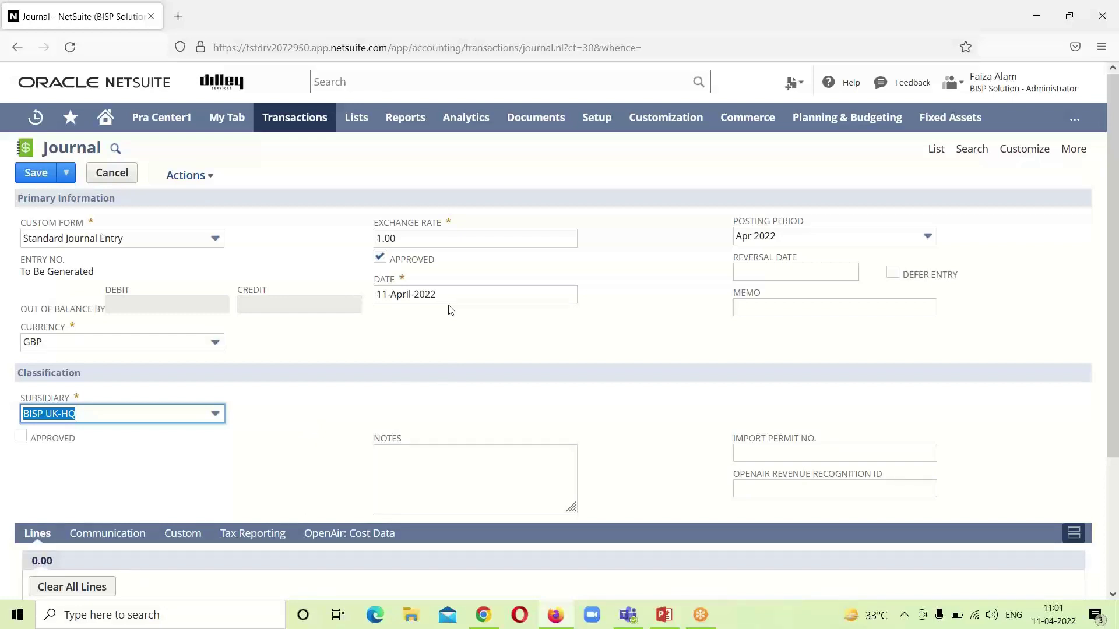
left_click(20, 436)
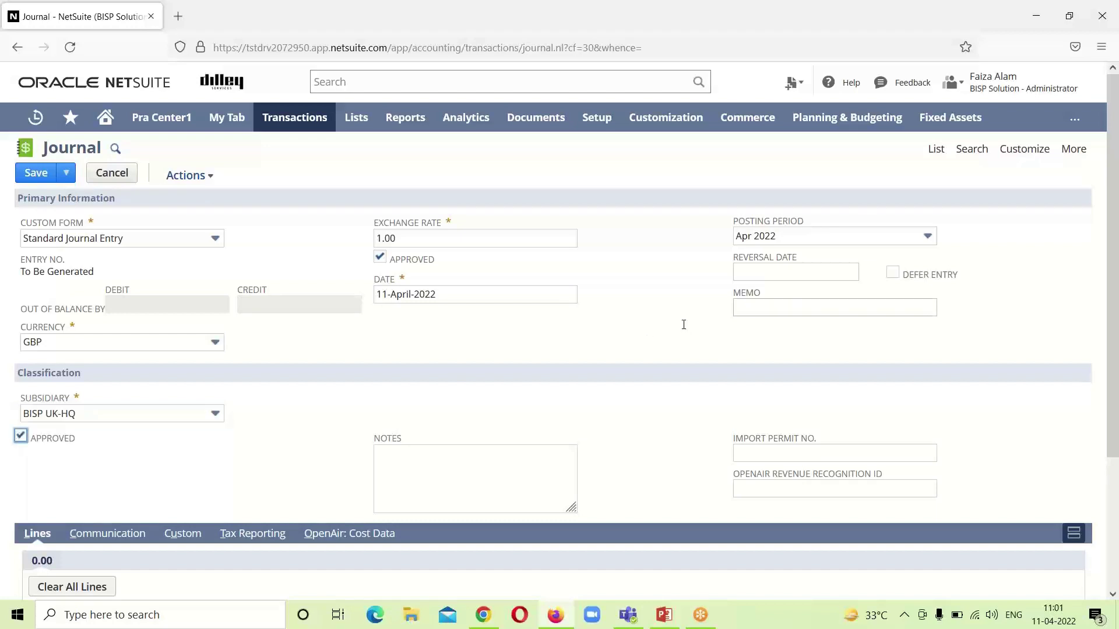
Step: Add a journal line debiting 100000 to the 8569 Research Equipment account
scroll(1094, 442, "down", 3)
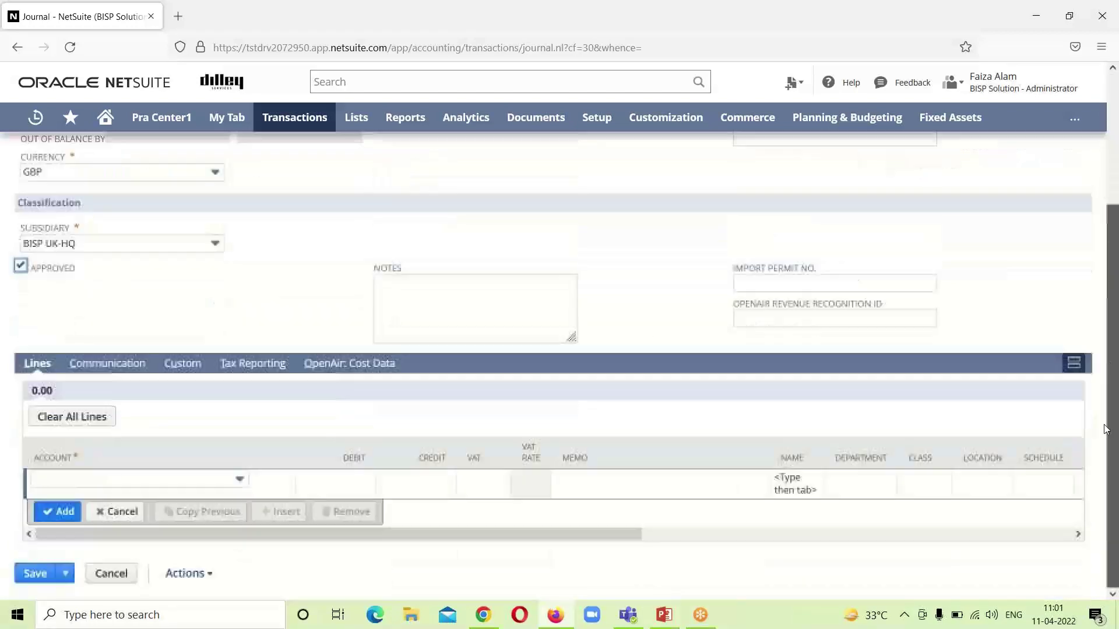
left_click(239, 480)
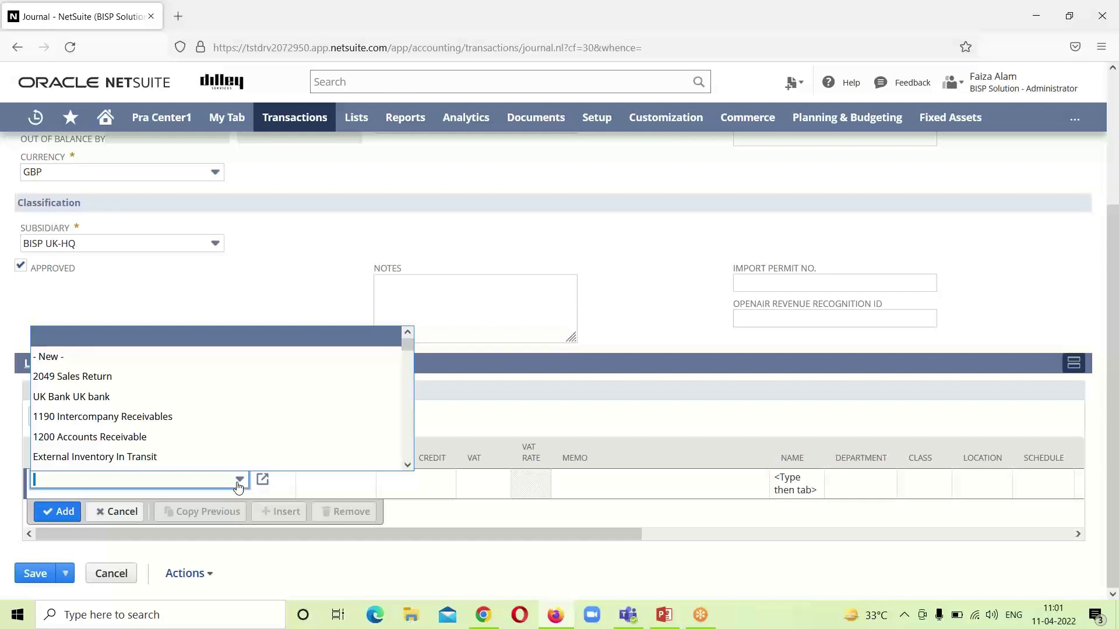
type("8569 Research Equipment")
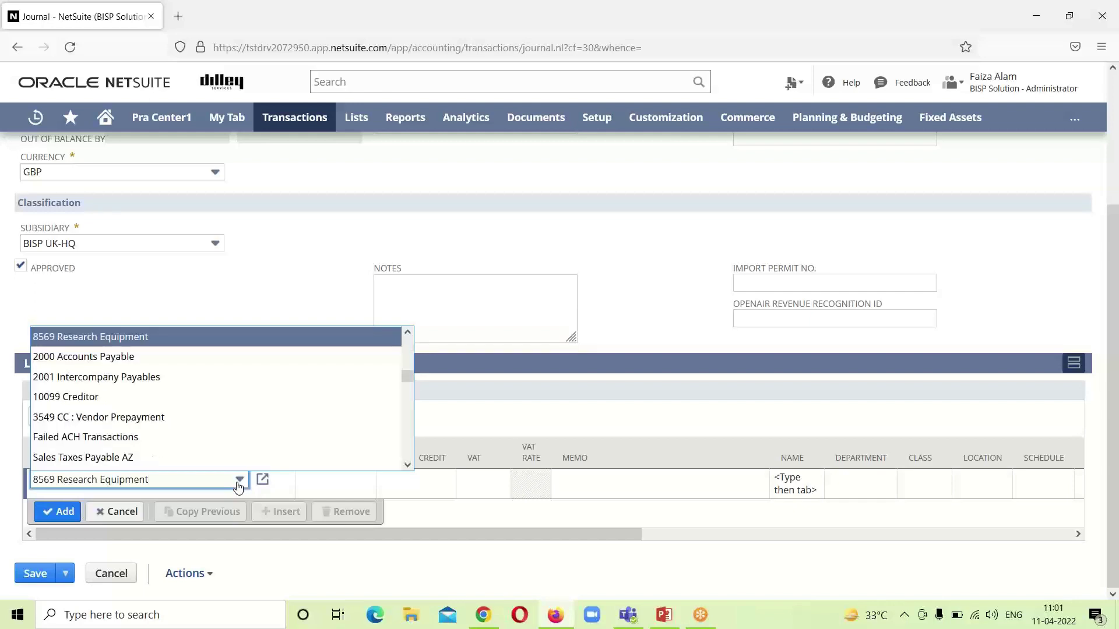
left_click(295, 338)
left_click(357, 479)
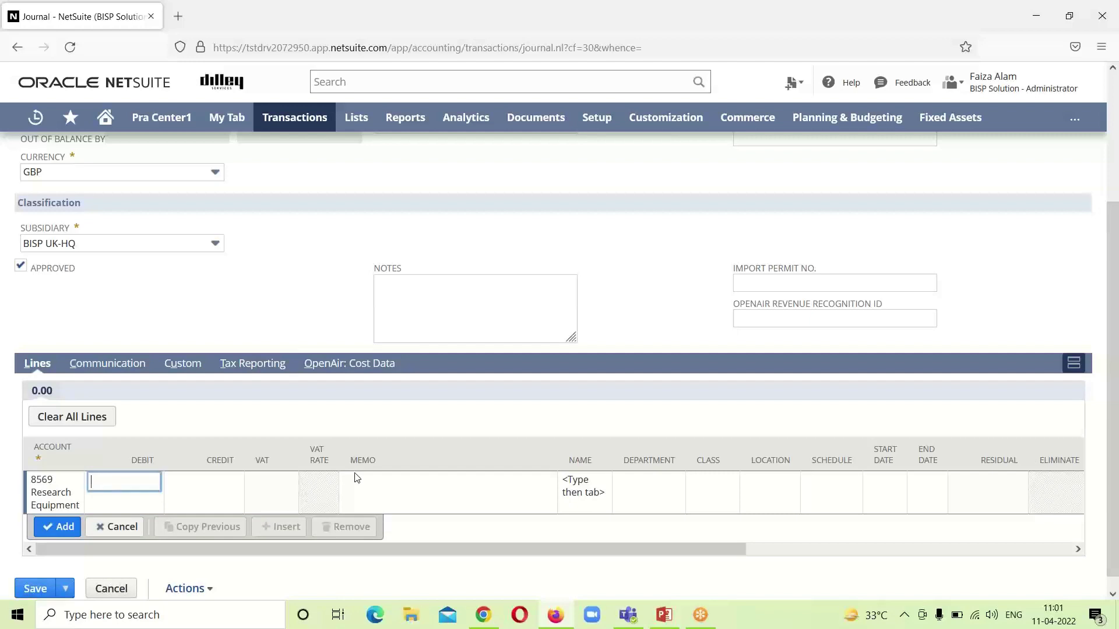
type("100000")
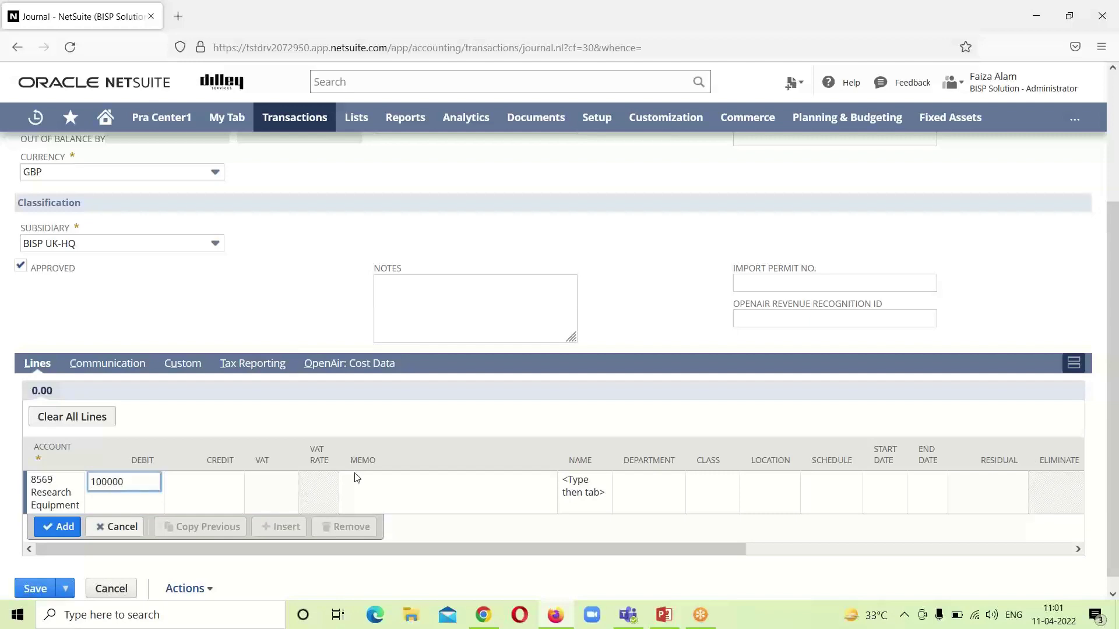
left_click(50, 529)
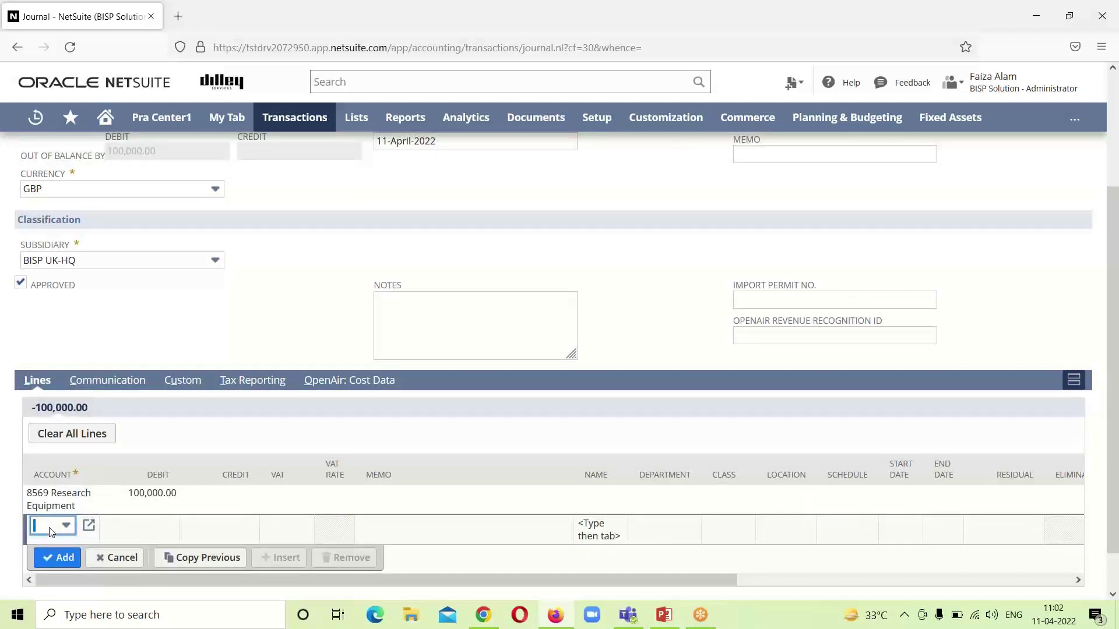
Step: Add a balancing journal line crediting 100,000.00 to the UK Bank account
left_click(67, 527)
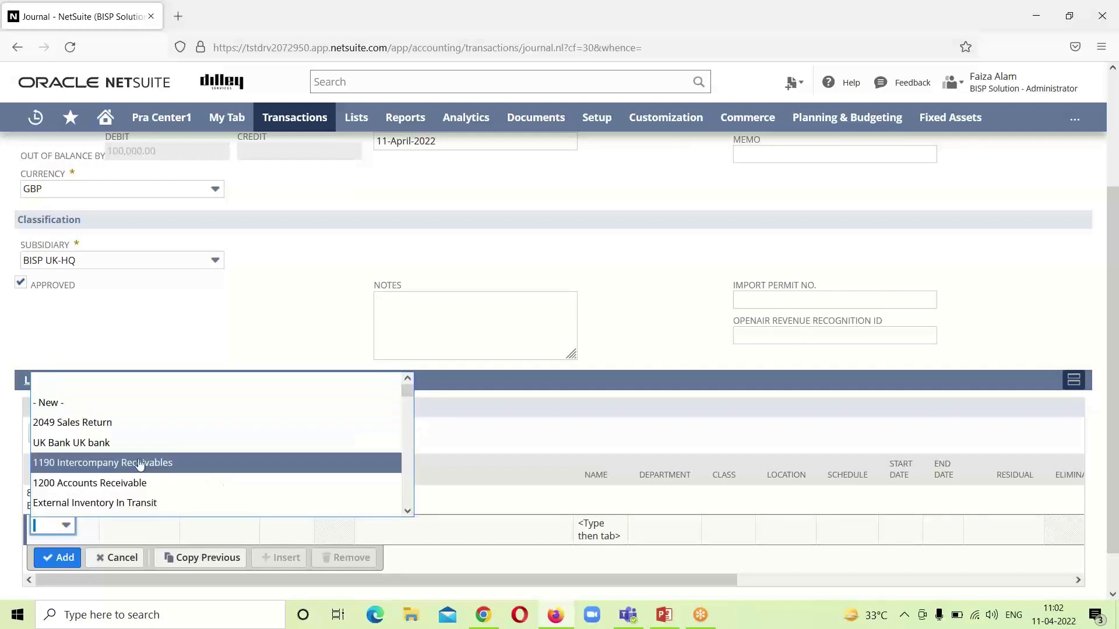
left_click(179, 449)
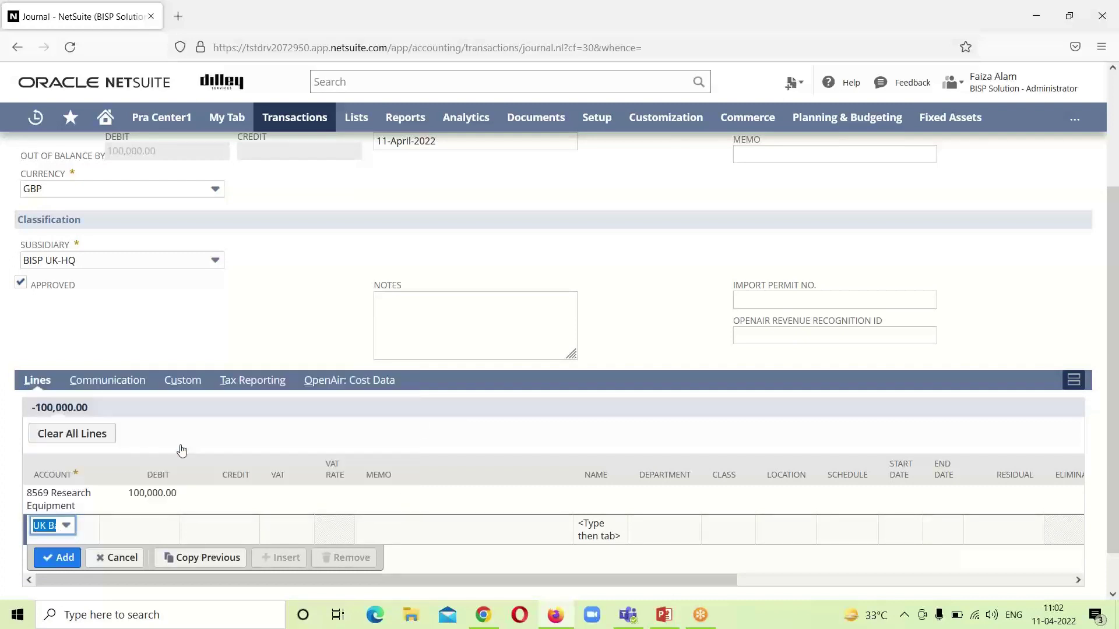
left_click(226, 531)
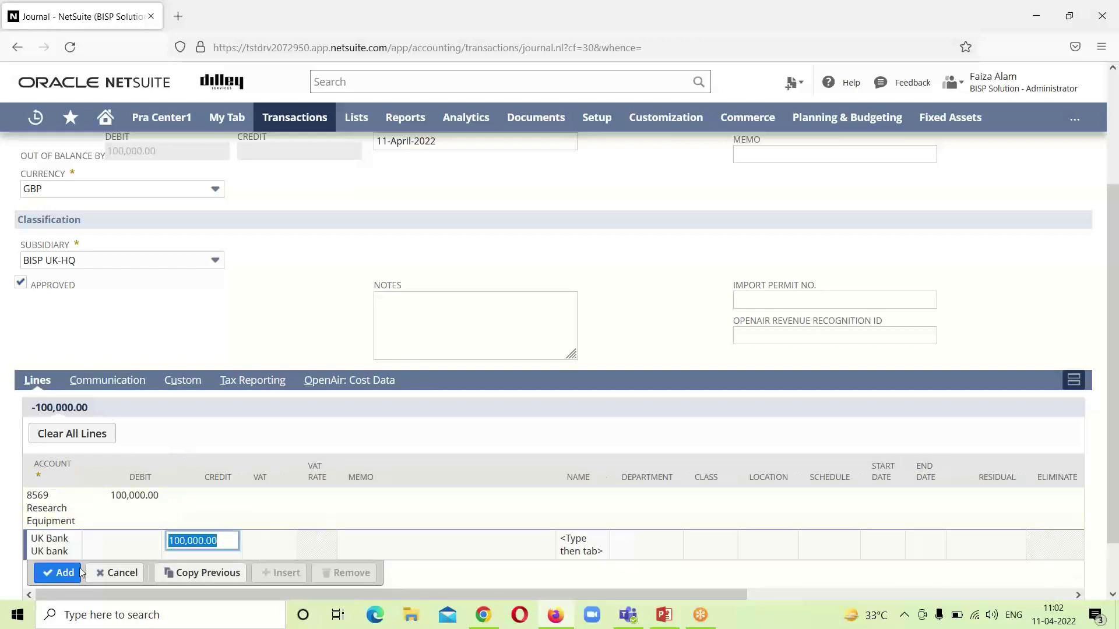
left_click(75, 573)
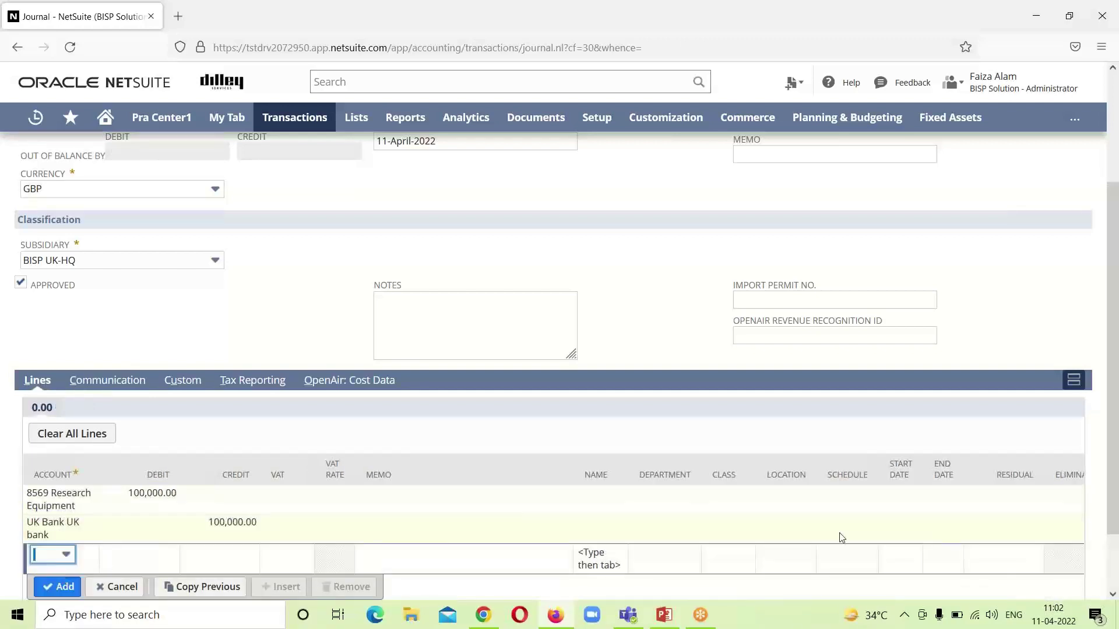
Step: Save the journal entry and review its posted lines
left_click_drag(1113, 337, 1117, 229)
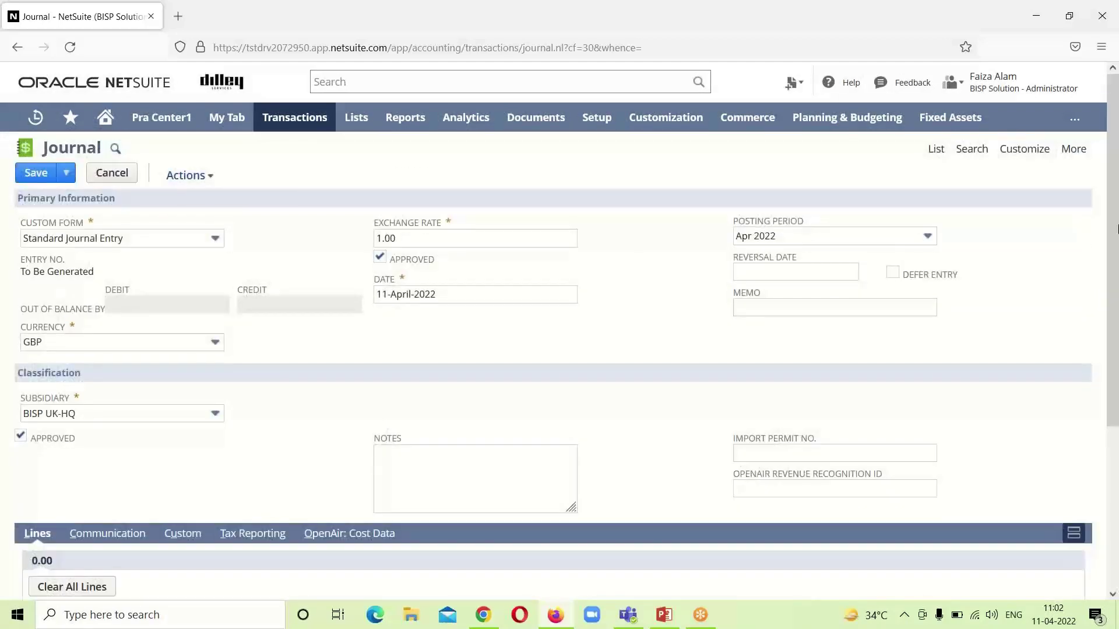
left_click(40, 171)
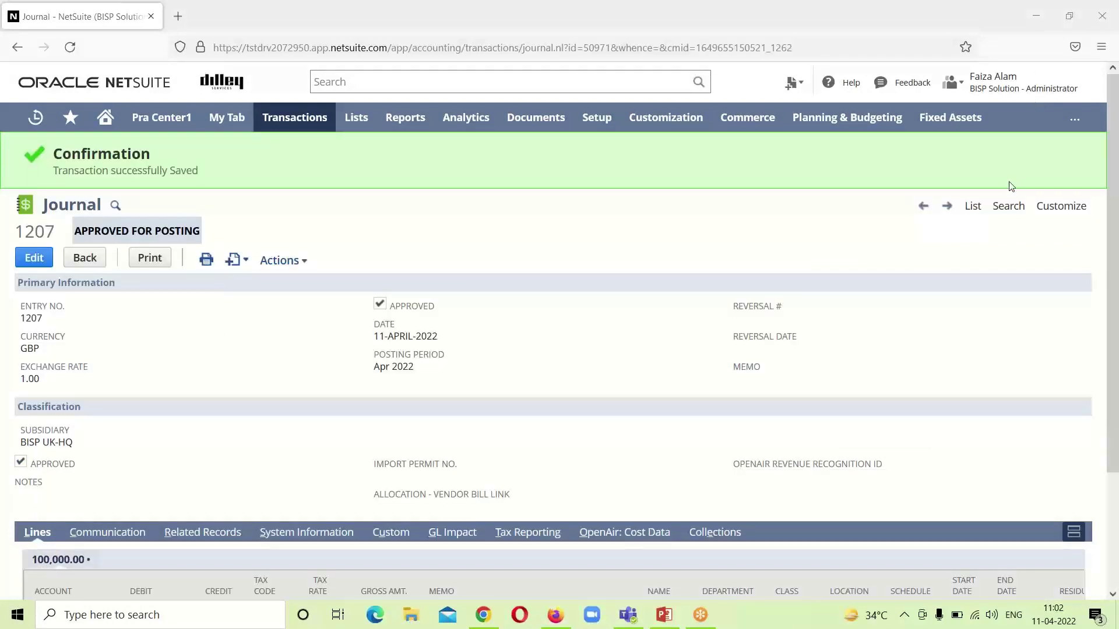
left_click_drag(1115, 154, 1117, 307)
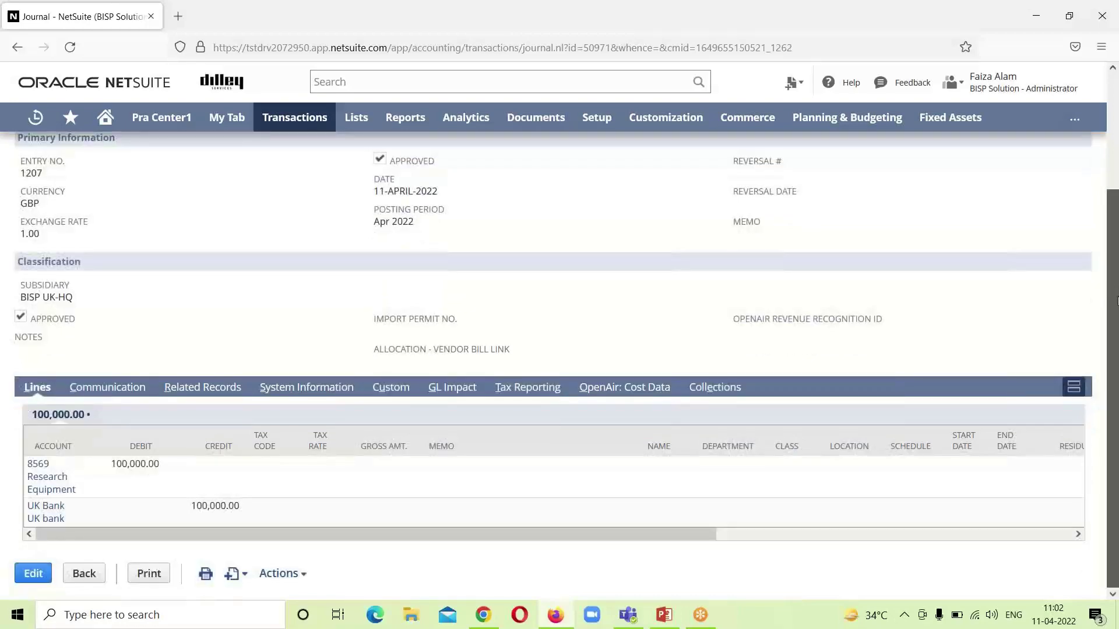
left_click_drag(1116, 307, 1117, 90)
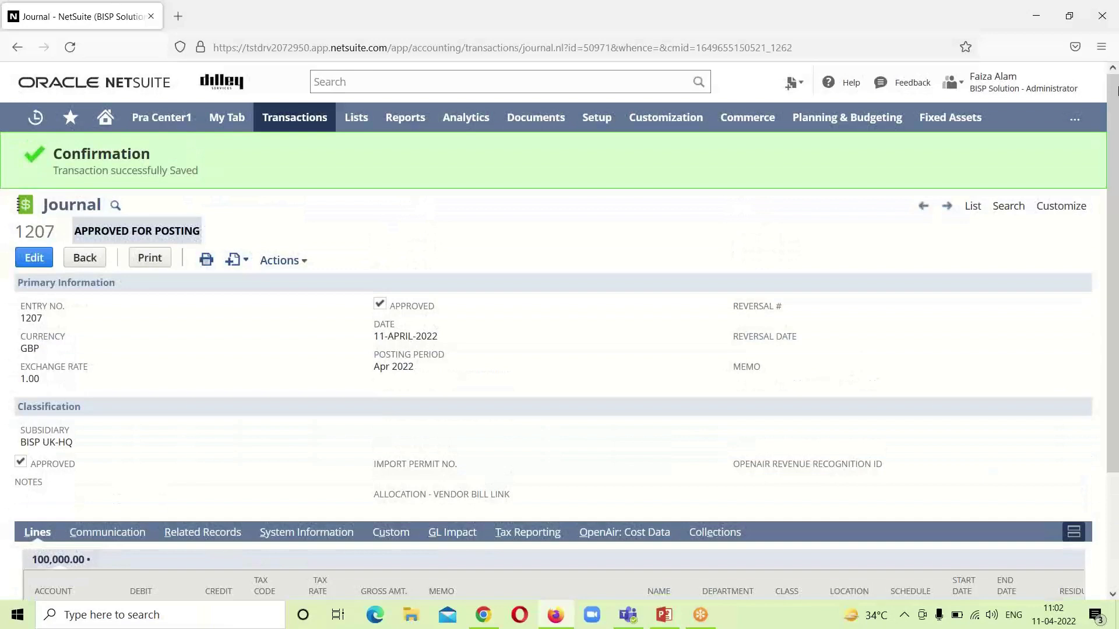
Step: Open the fixed asset disposal entries and start a new disposal entry
mouse_move(938, 120)
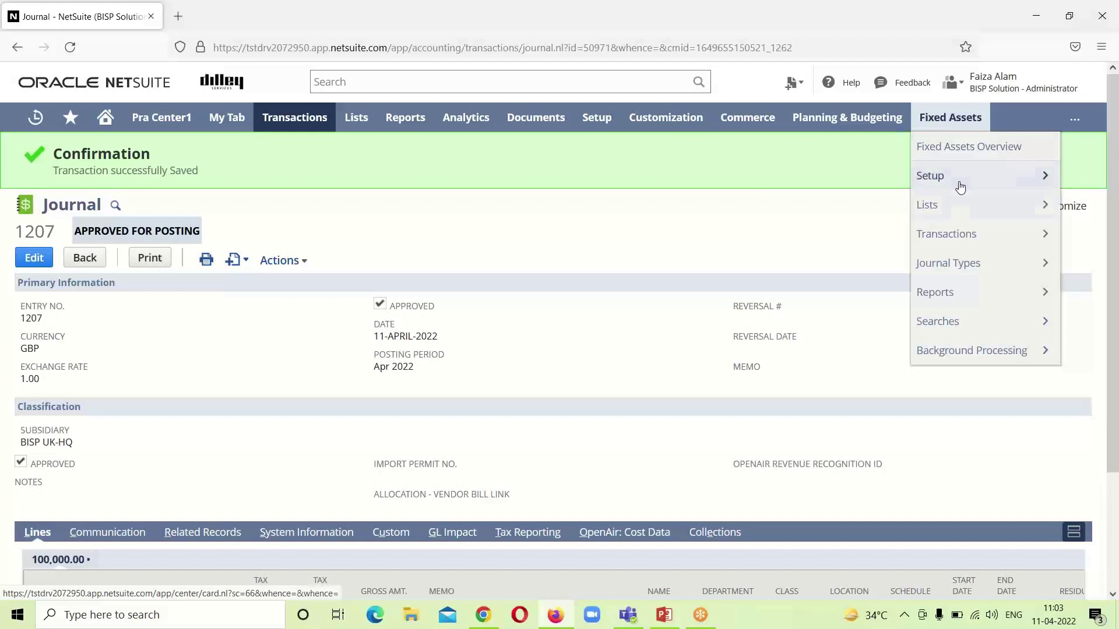
mouse_move(970, 260)
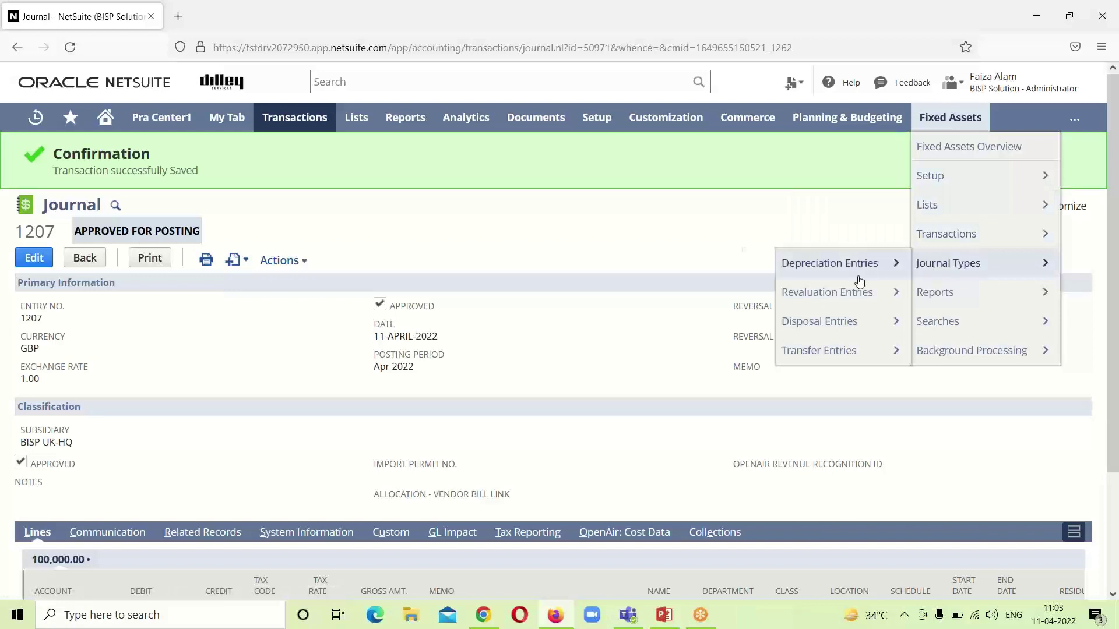
left_click(856, 327)
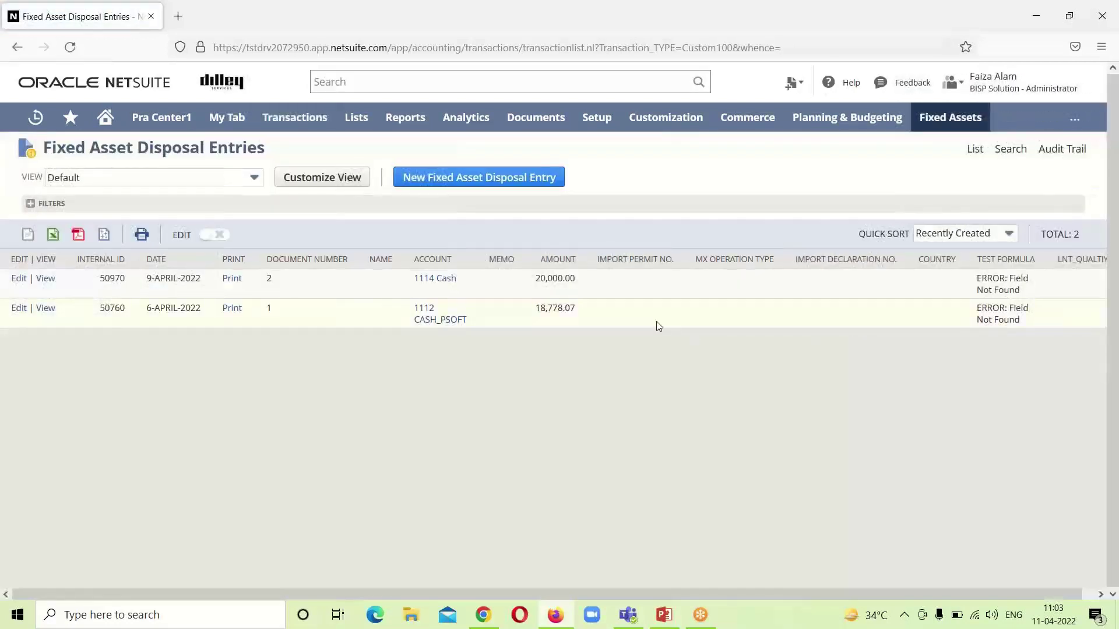
left_click(487, 180)
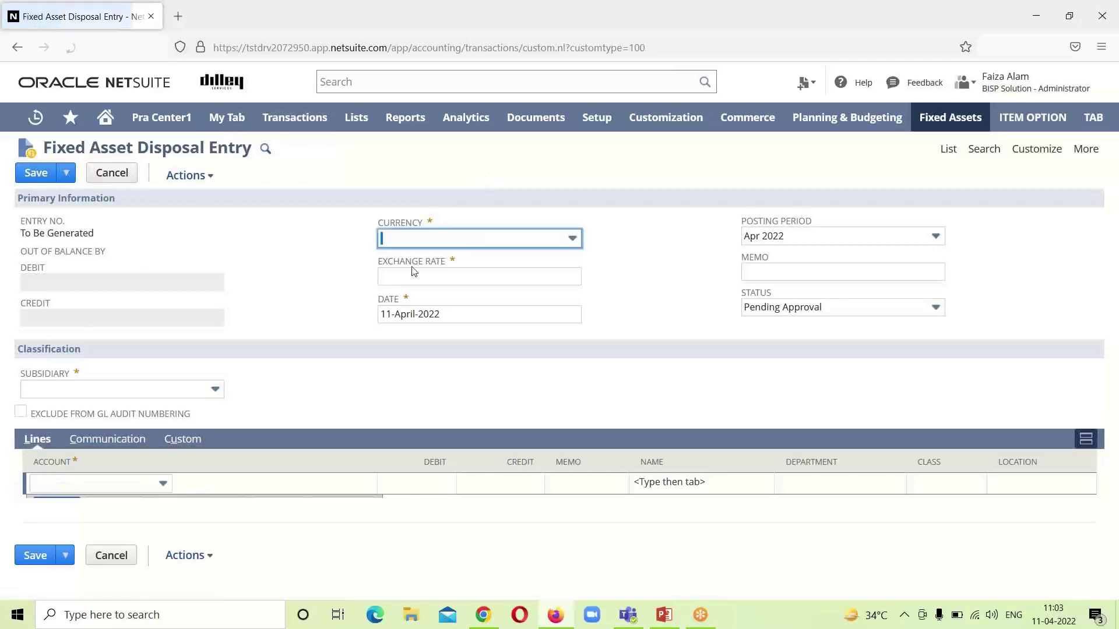
Step: Set the disposal entry's subsidiary to BISP UK-HQ and its status to Approved
left_click(215, 389)
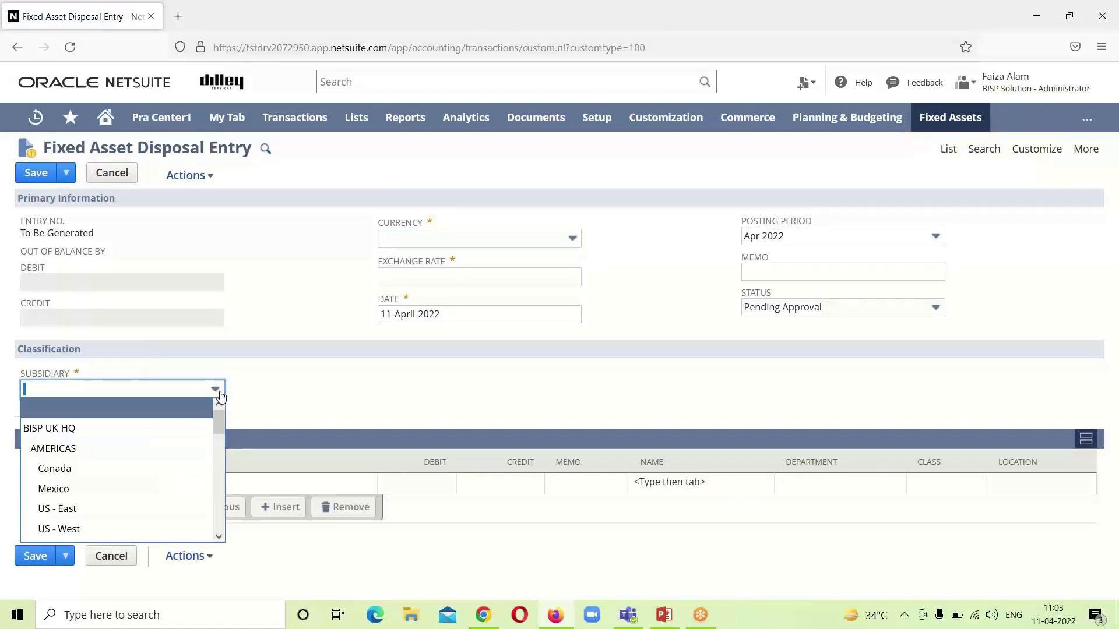
left_click(187, 427)
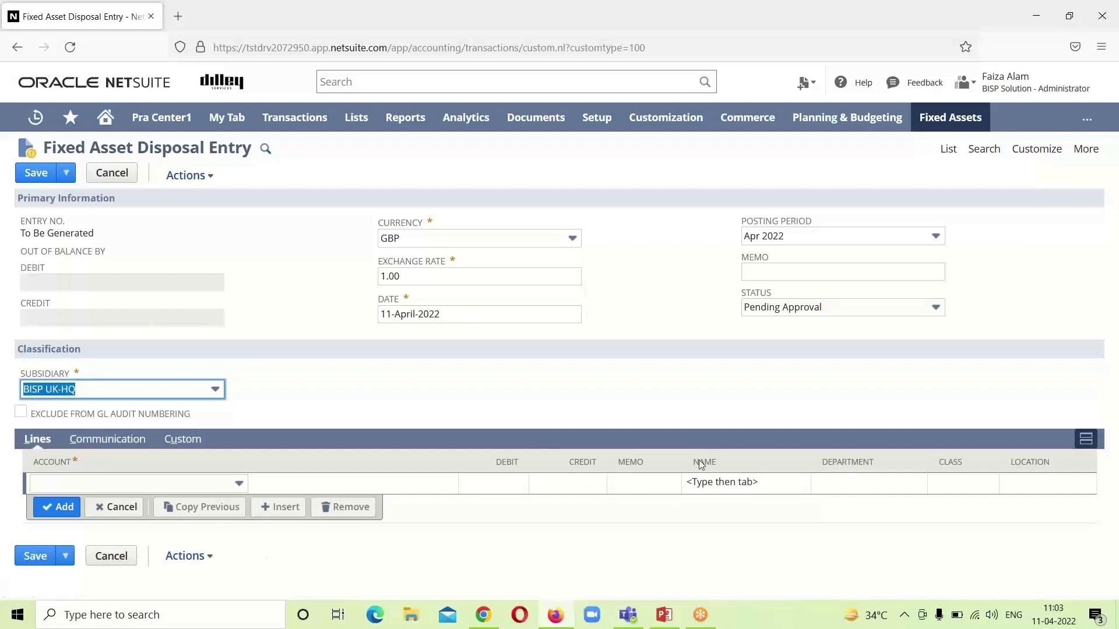
left_click(935, 309)
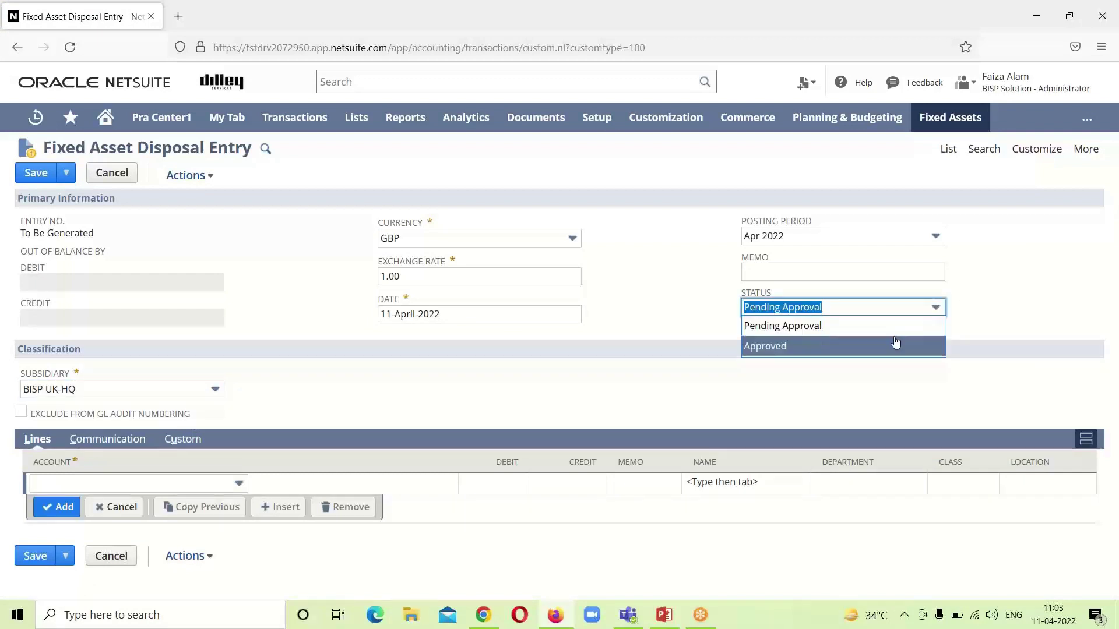
left_click(889, 349)
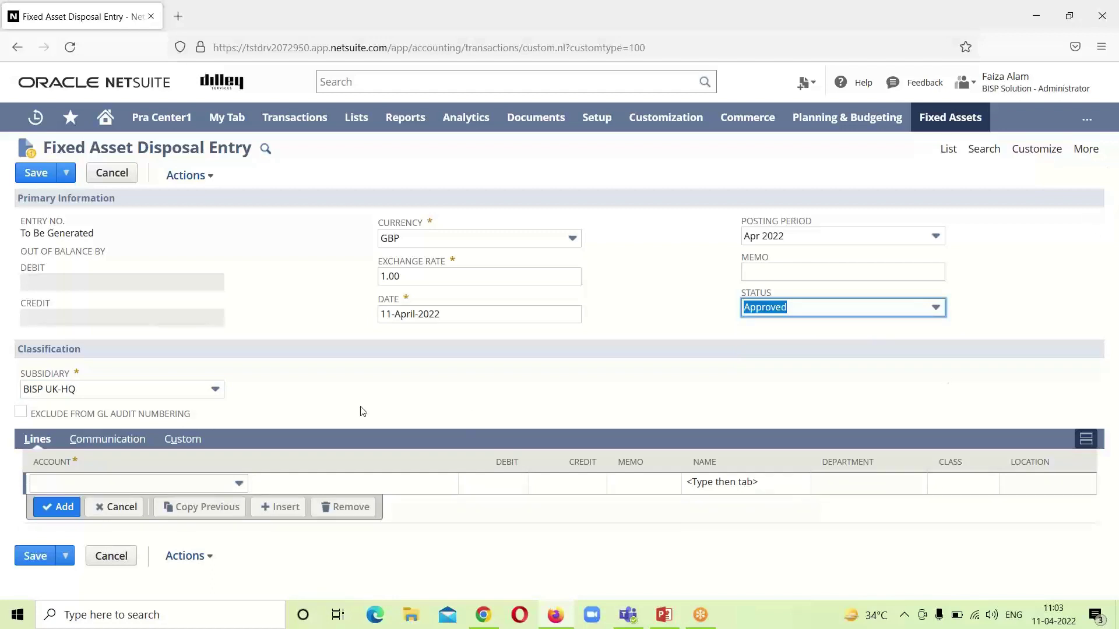
Step: Add a disposal line debiting 80000 to the 1114 Cash account
left_click(239, 485)
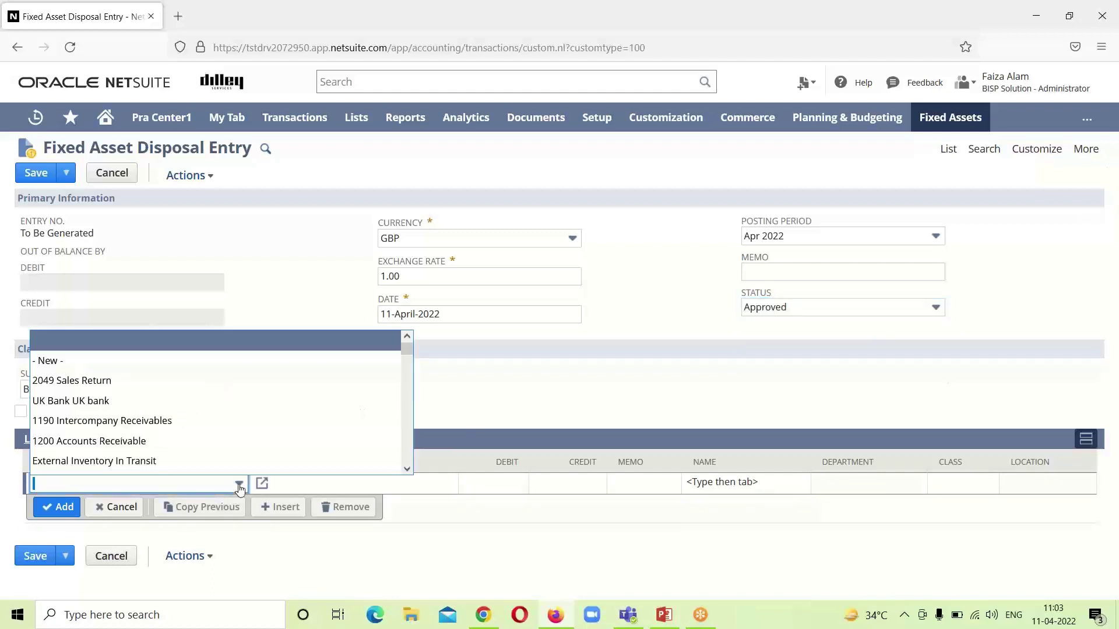
key("Down")
key("Down")
key("Down")
key("Down")
key("Down")
key("Down")
key("Down")
key("Down")
key("Down")
key("Down")
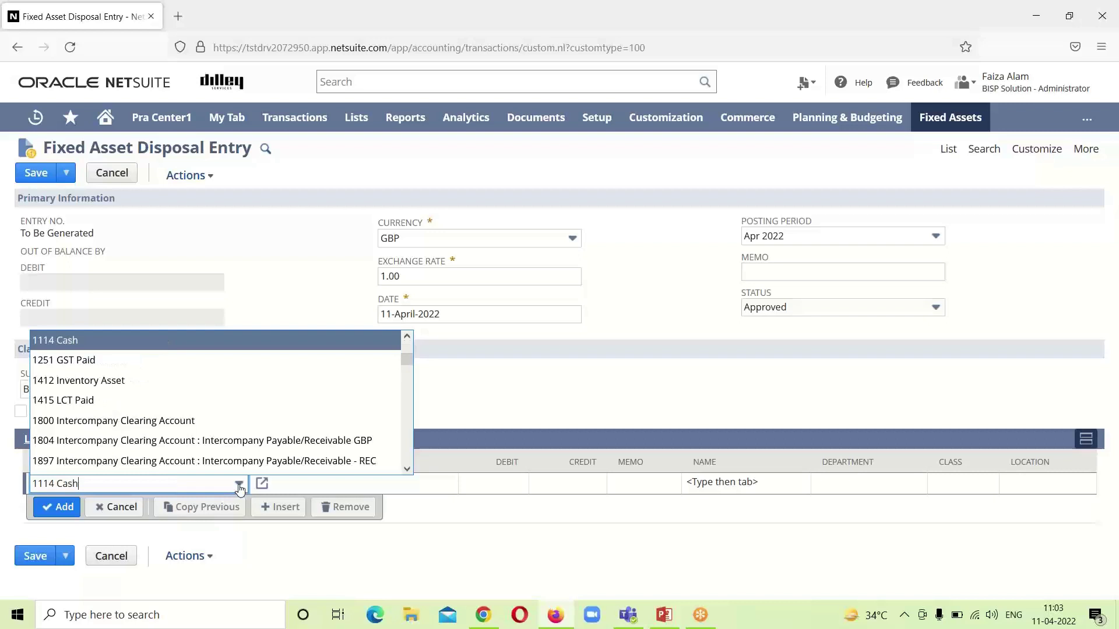
left_click(198, 484)
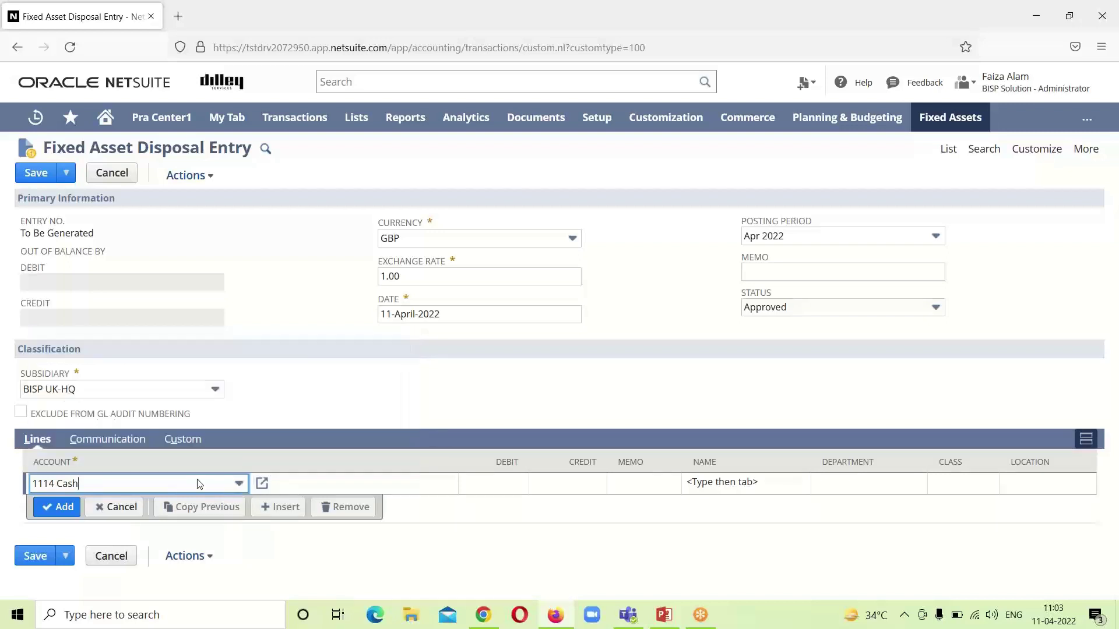
left_click(503, 483)
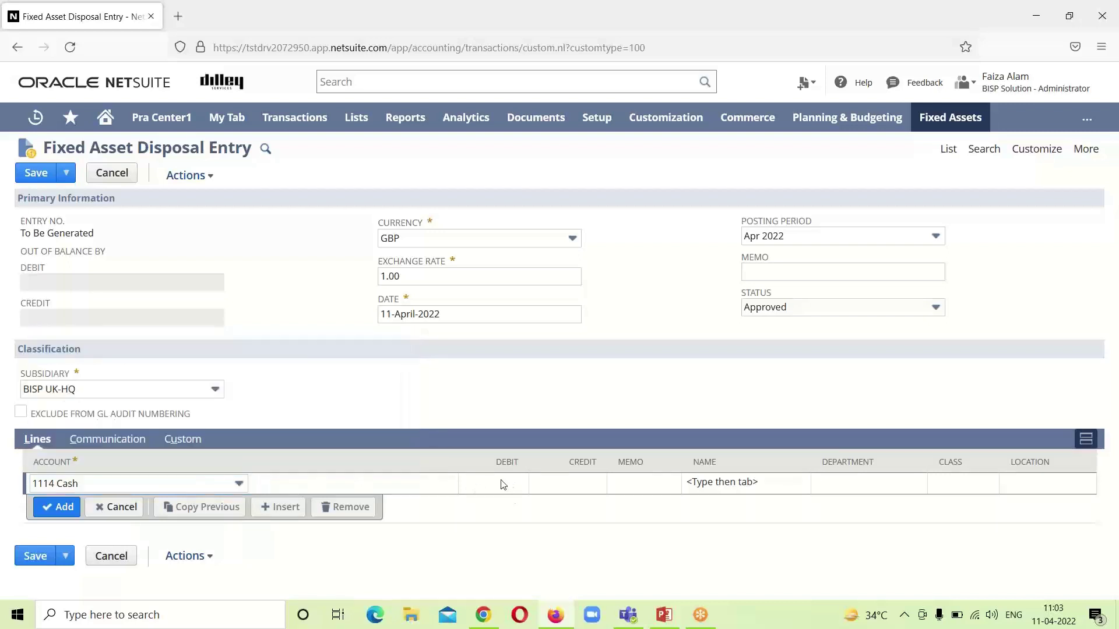
type("80000")
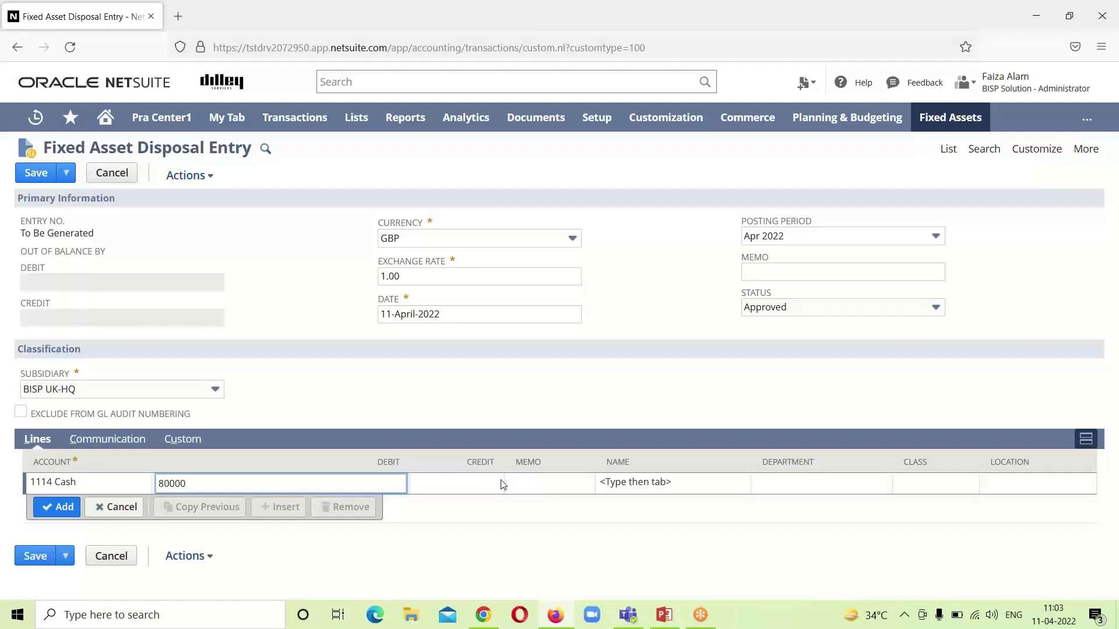
left_click(56, 506)
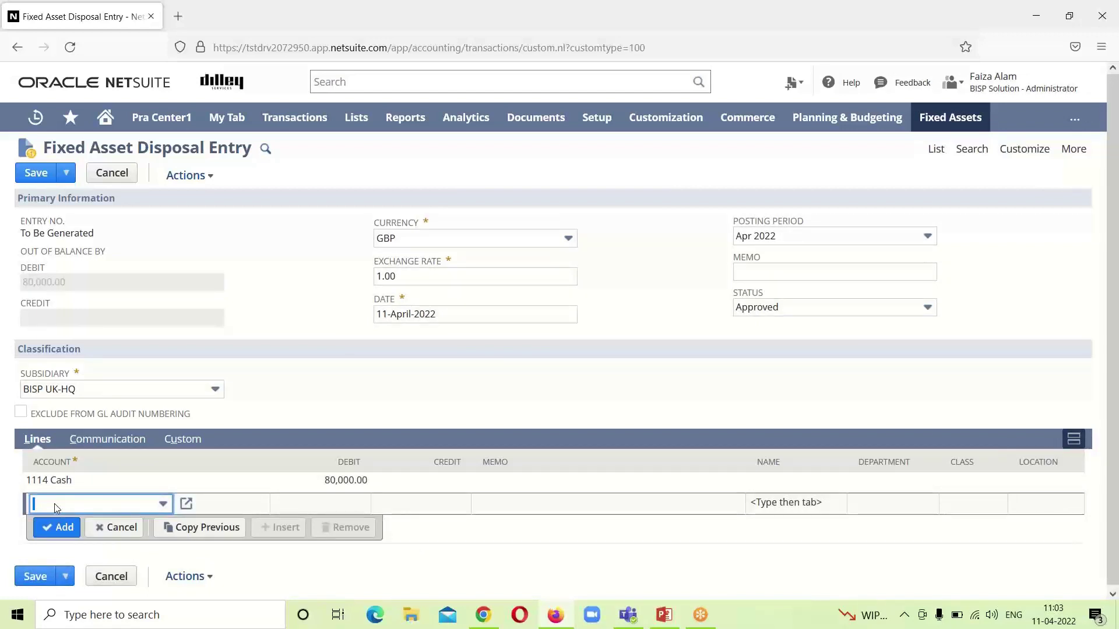
Step: Add a disposal line debiting 8000 to the 3158 Accumulated Depreciation 1 account
type("3101 Cumulative Tran...just")
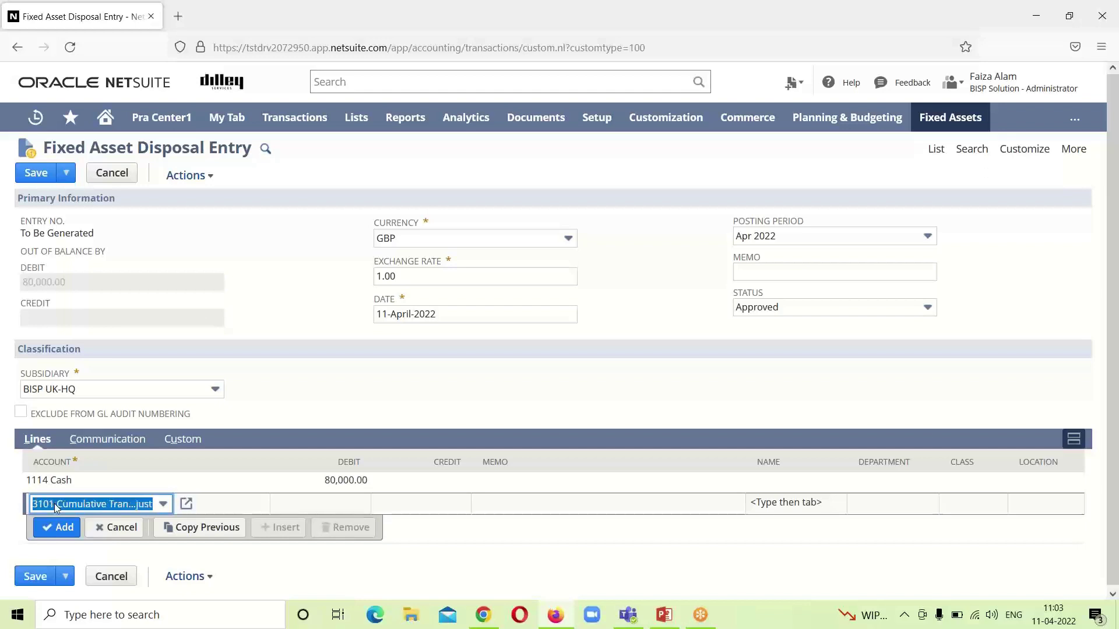
type("5000 COGS")
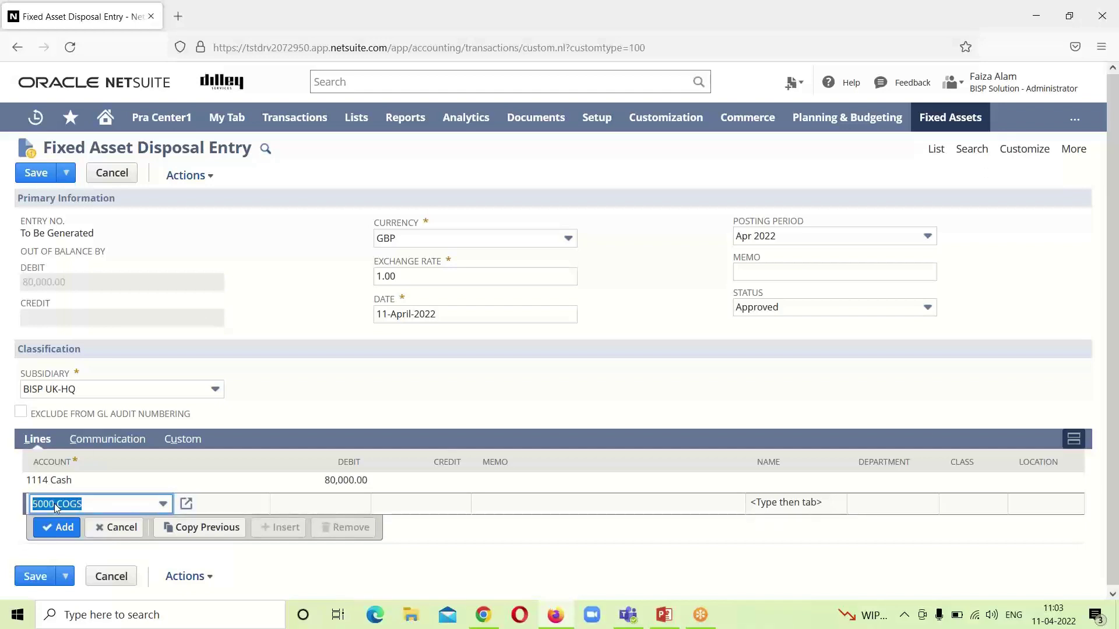
left_click(163, 504)
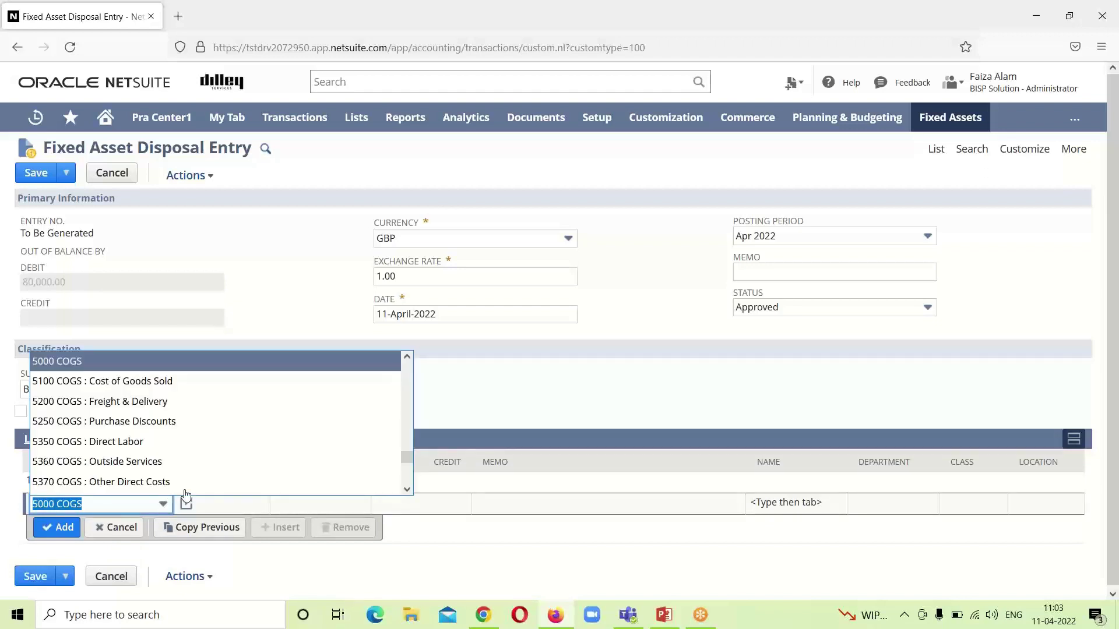
left_click_drag(406, 451, 423, 473)
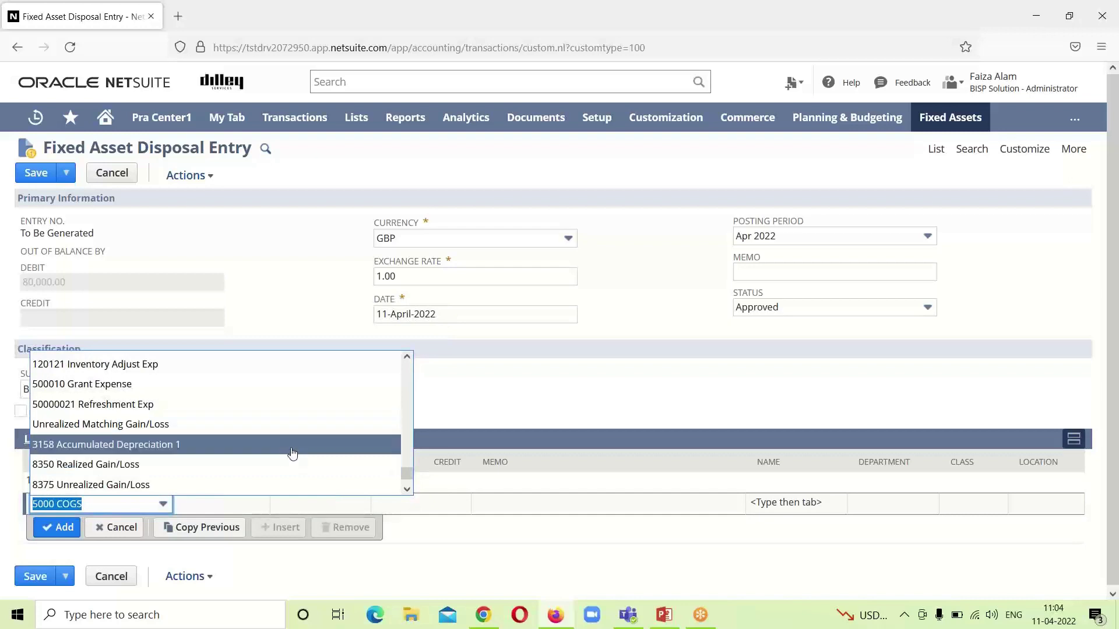
left_click(292, 452)
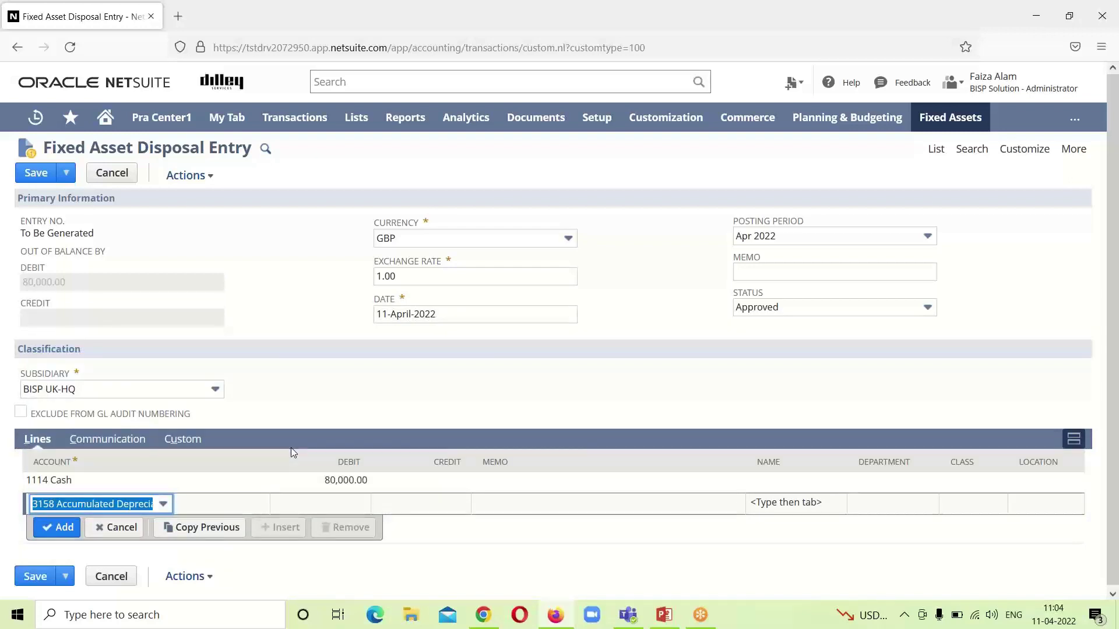
left_click(335, 500)
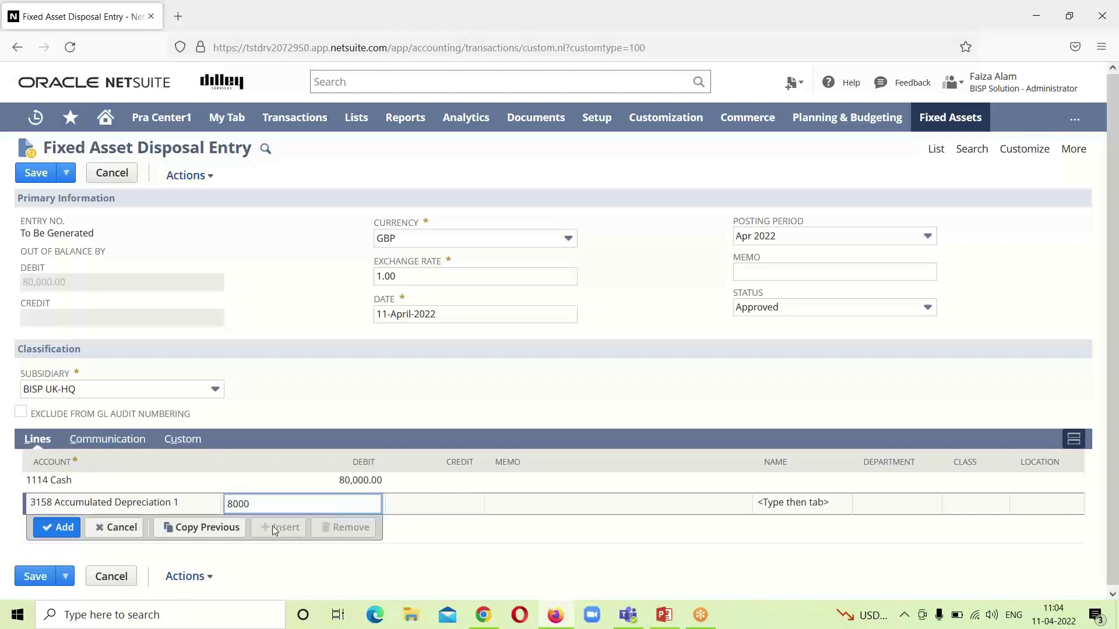
key("Return")
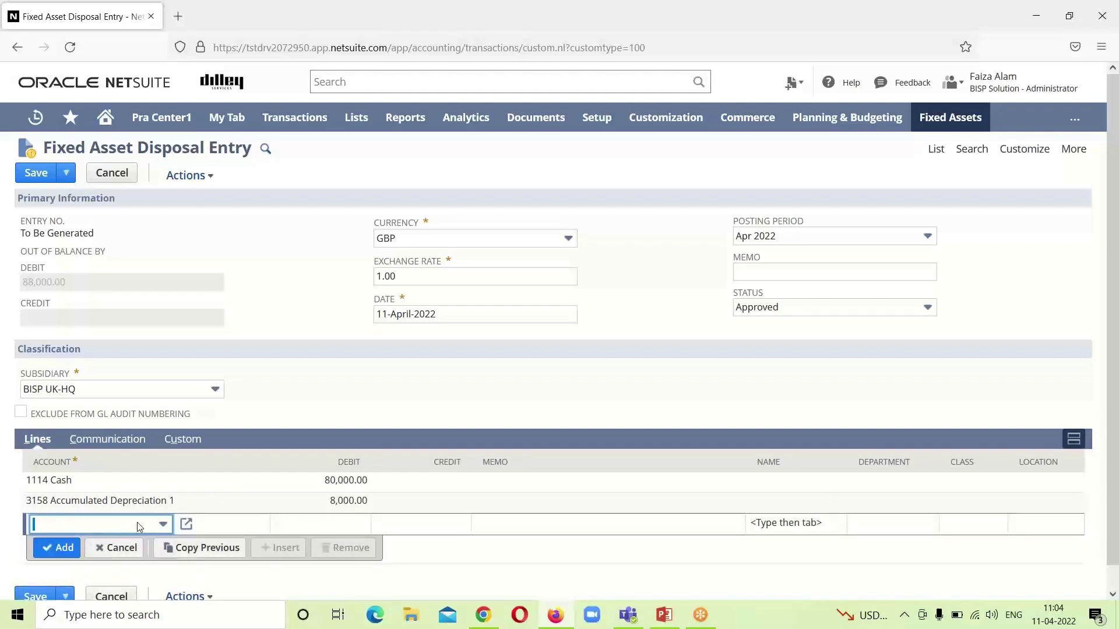
Step: Add a disposal line debiting 12000 to the 8350 Realized Gain/Loss account
left_click(163, 525)
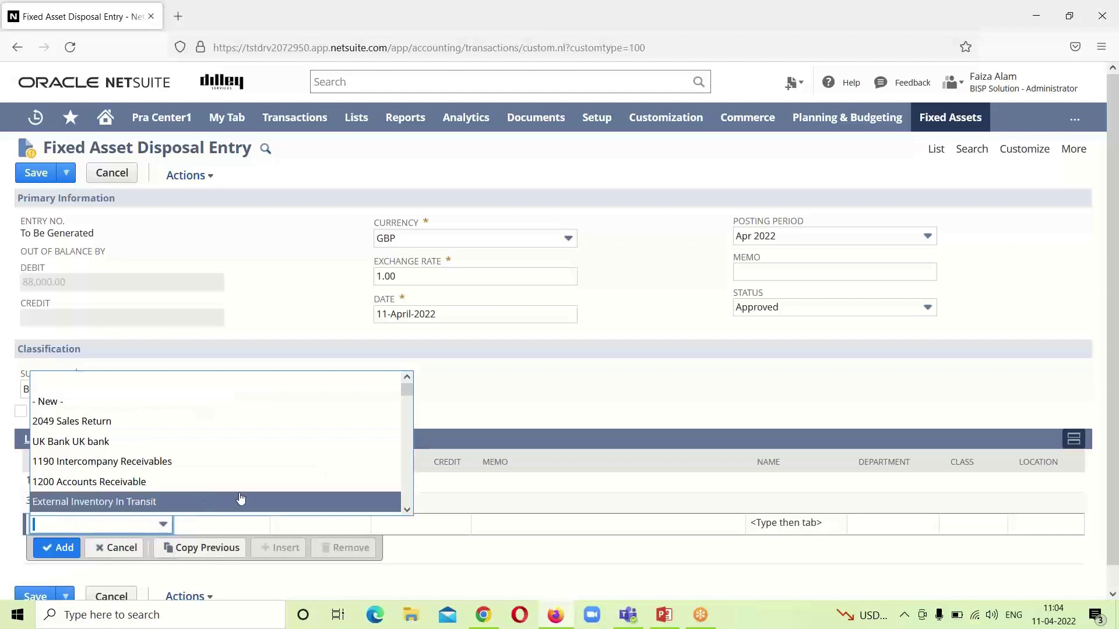
left_click_drag(408, 394, 406, 504)
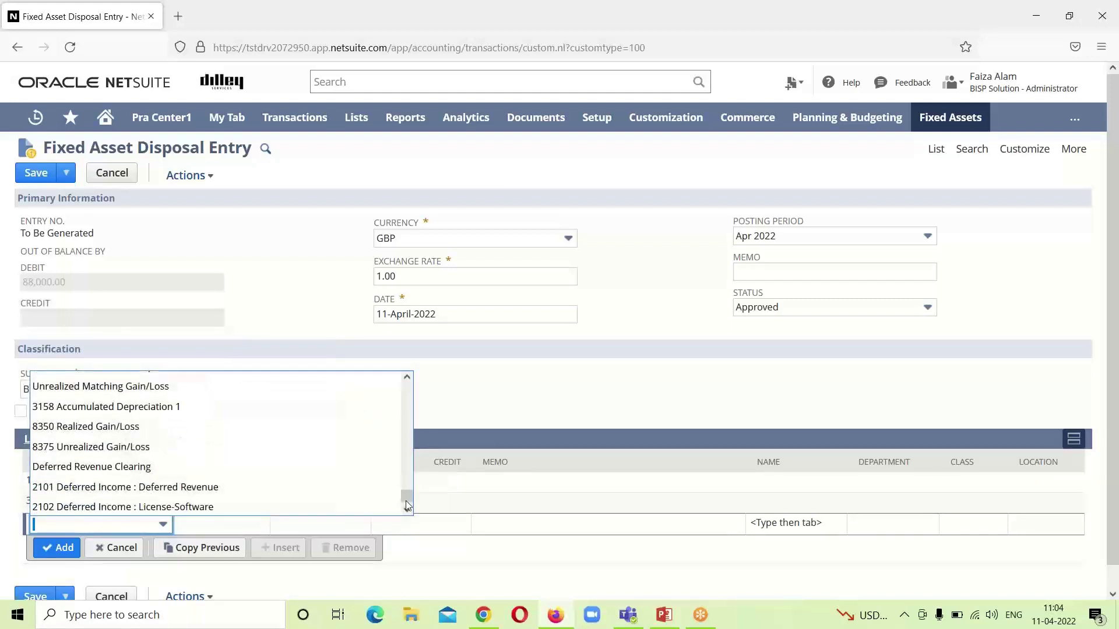
left_click(336, 436)
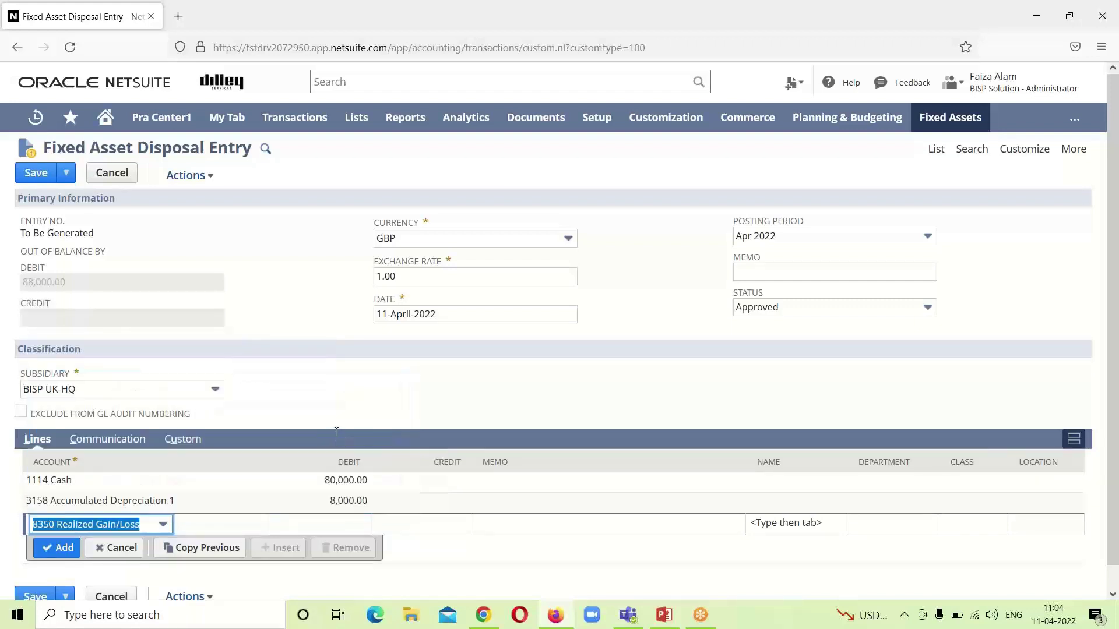
left_click(346, 520)
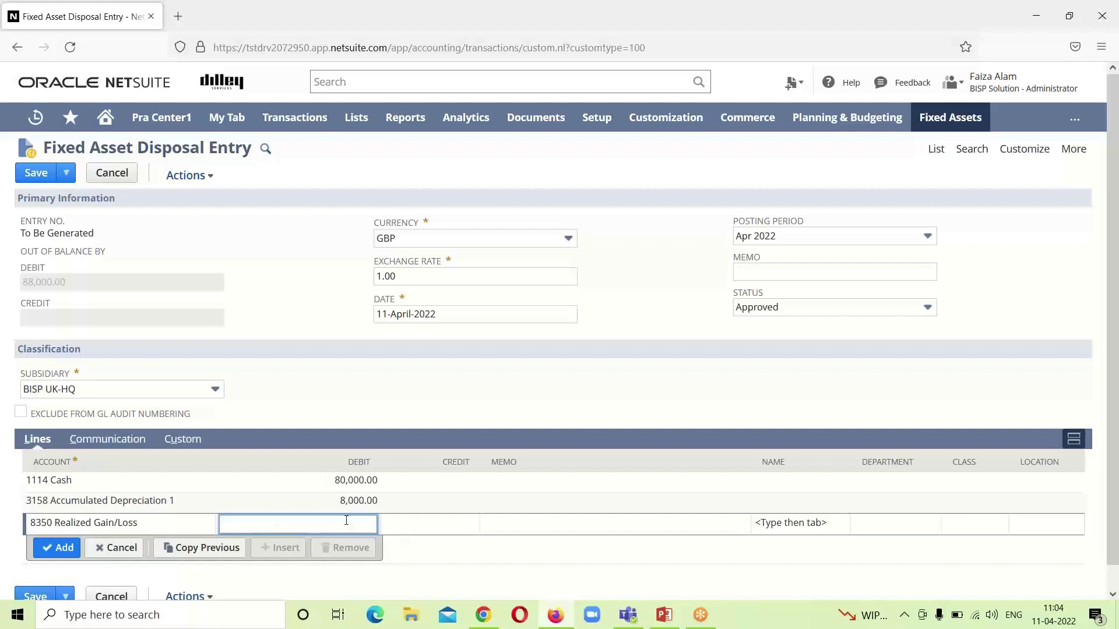
type("12000")
left_click(47, 547)
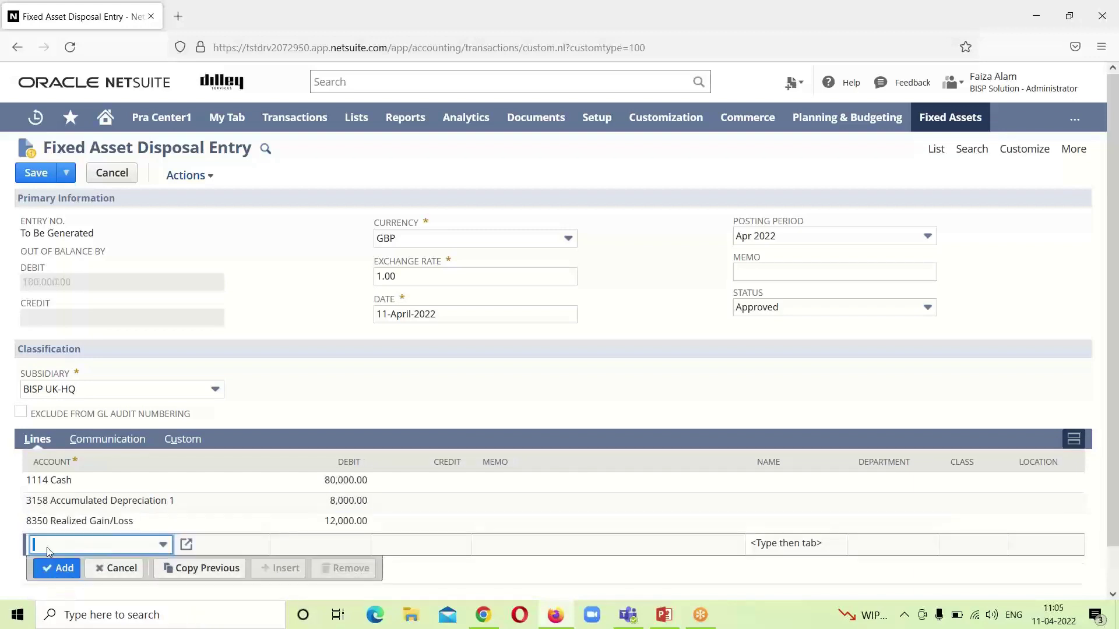
Step: Add a disposal line crediting 100,000.00 to the 8569 Research Equipment account and save the disposal entry
left_click(160, 545)
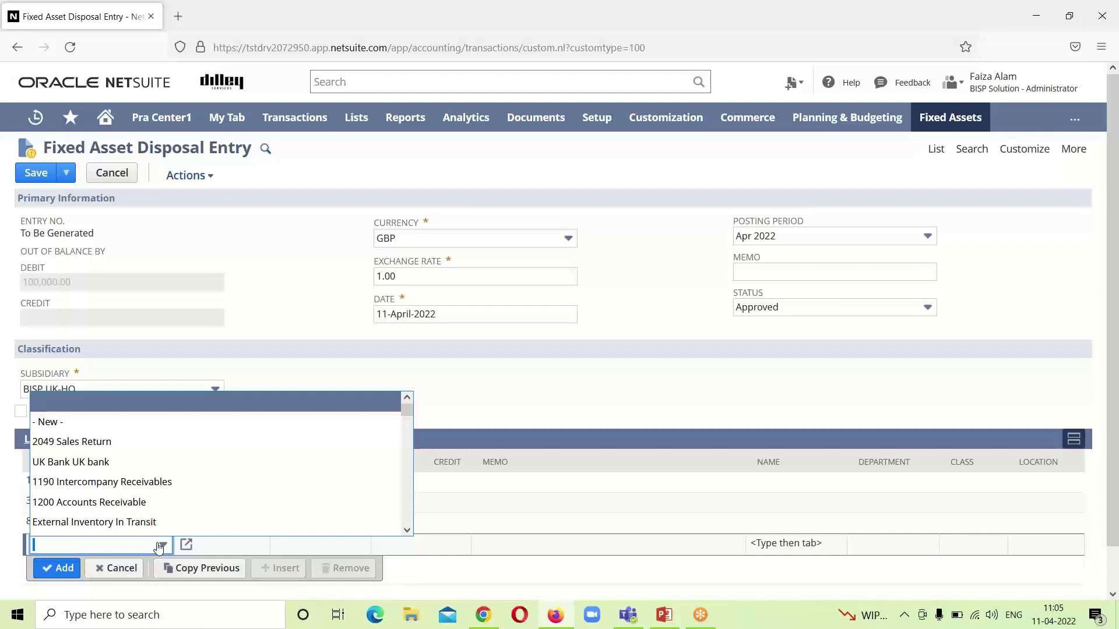
type("8569 Research Equipment")
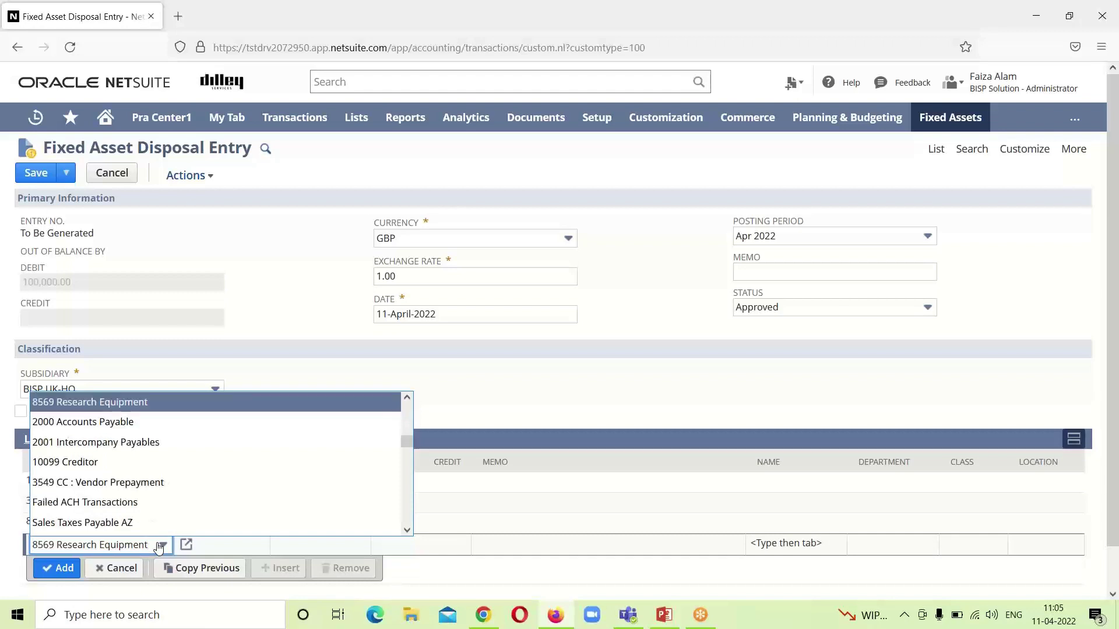
left_click(300, 405)
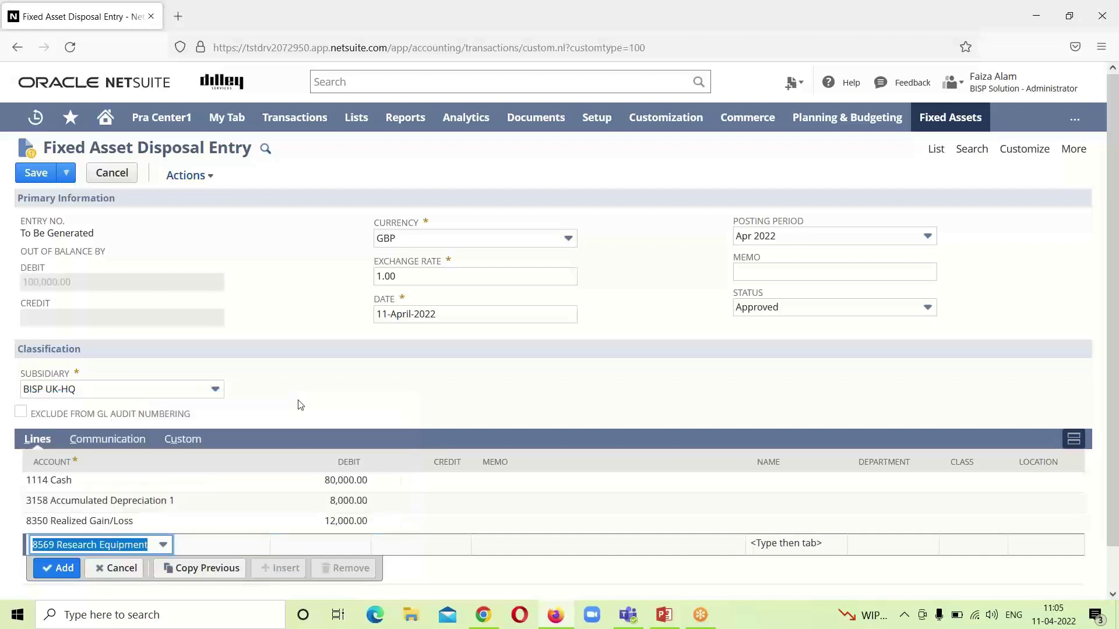
left_click(450, 544)
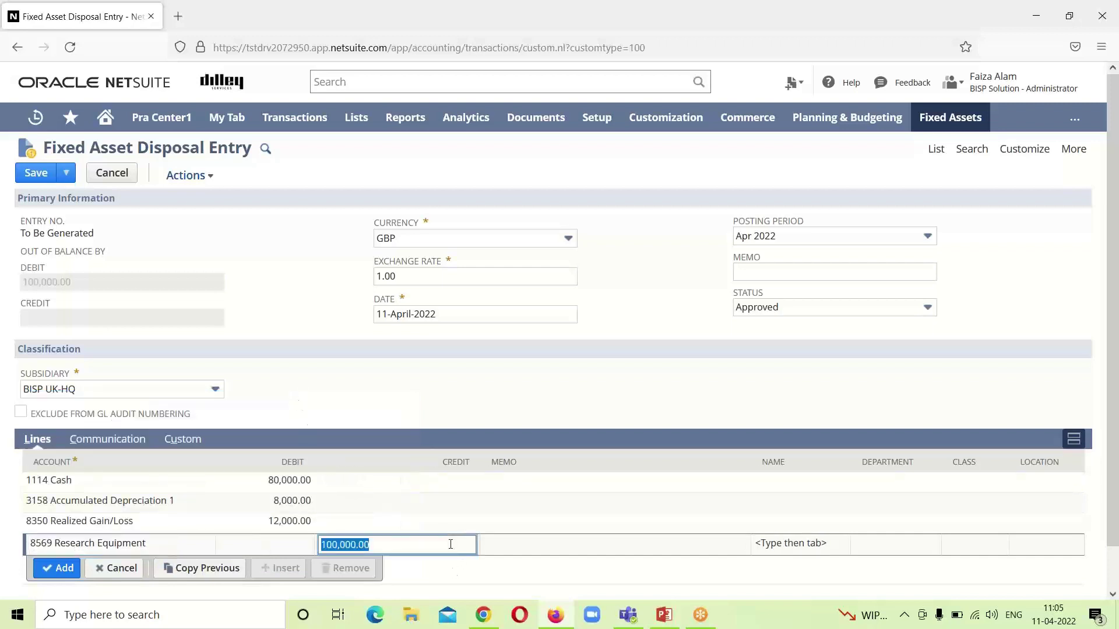
left_click(65, 573)
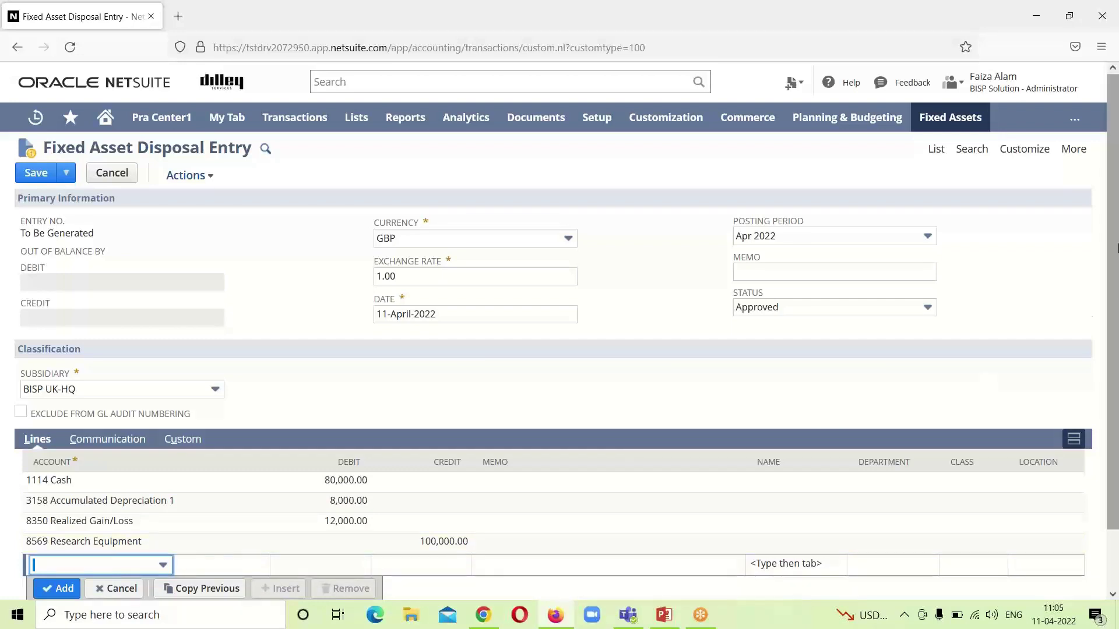
left_click(35, 174)
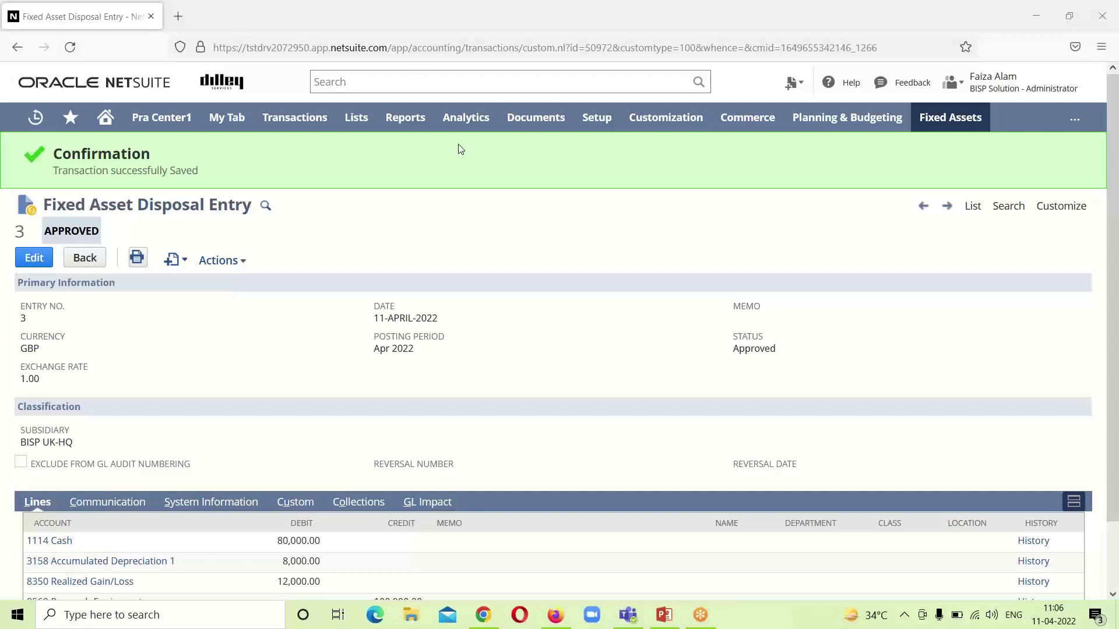
Step: Open the Income Statement and review the transactions behind Accumulated Depreciation 1 and Realized Gain/Loss, returning to the summary
mouse_move(414, 127)
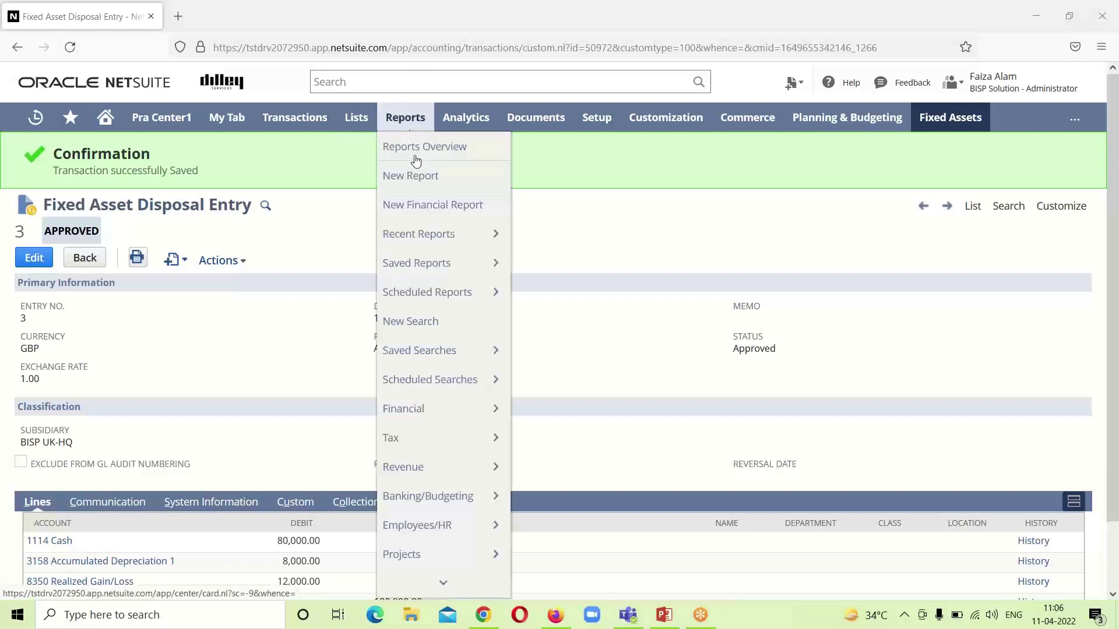
mouse_move(426, 406)
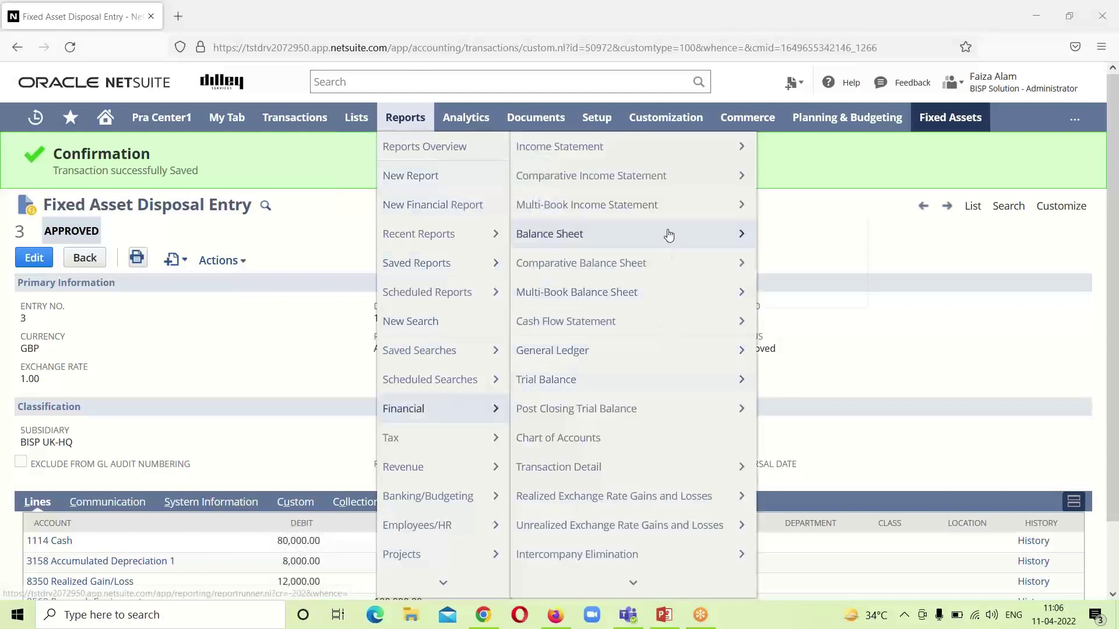
left_click(693, 159)
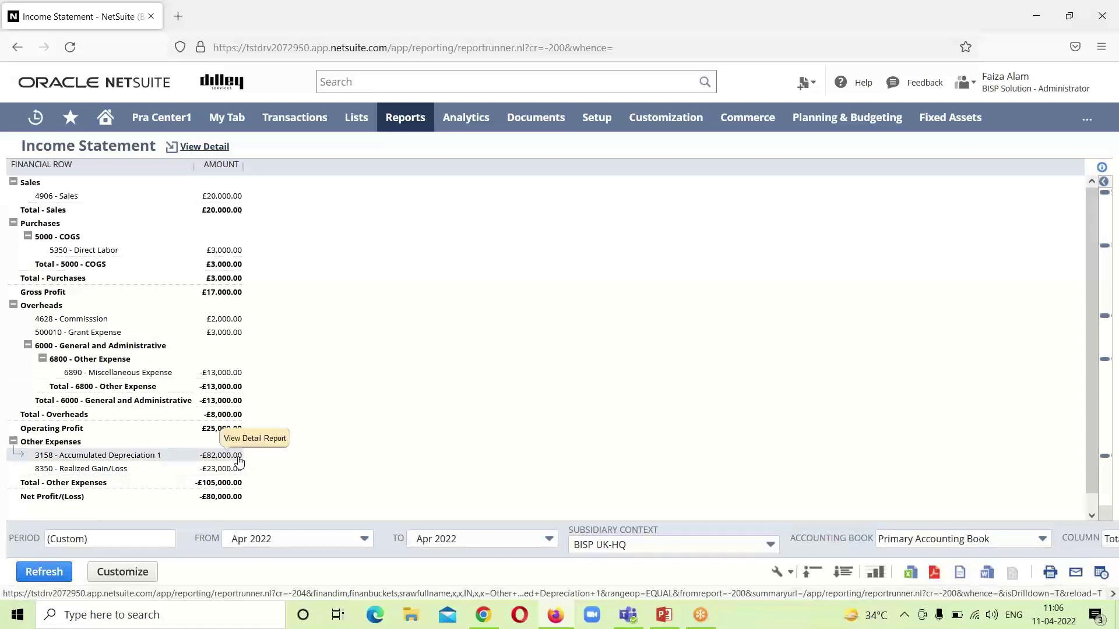
left_click(240, 462)
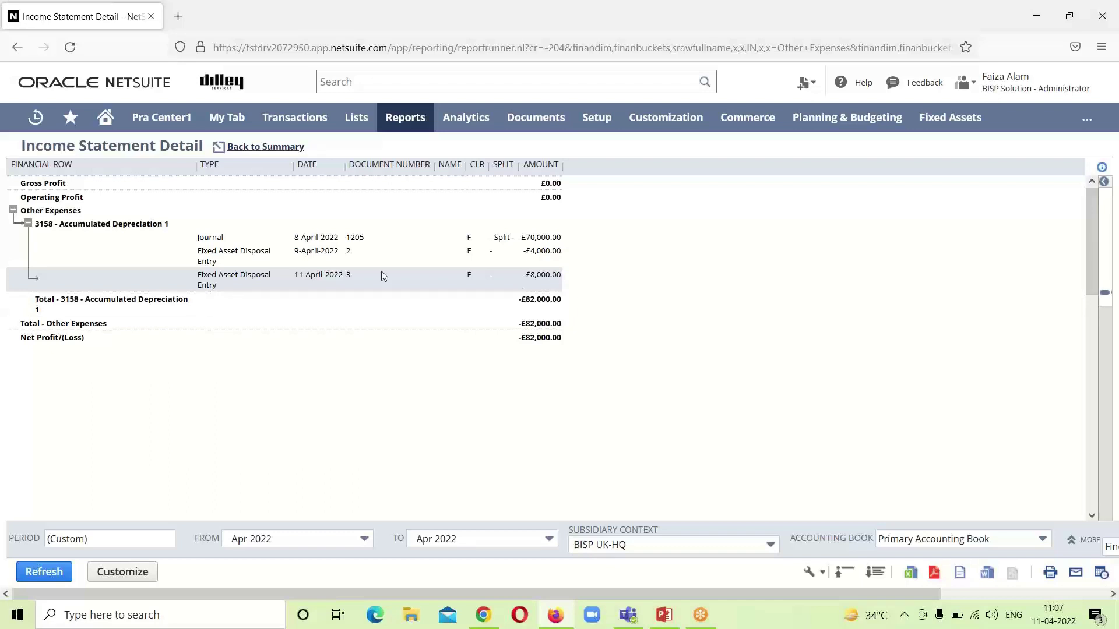
left_click(260, 147)
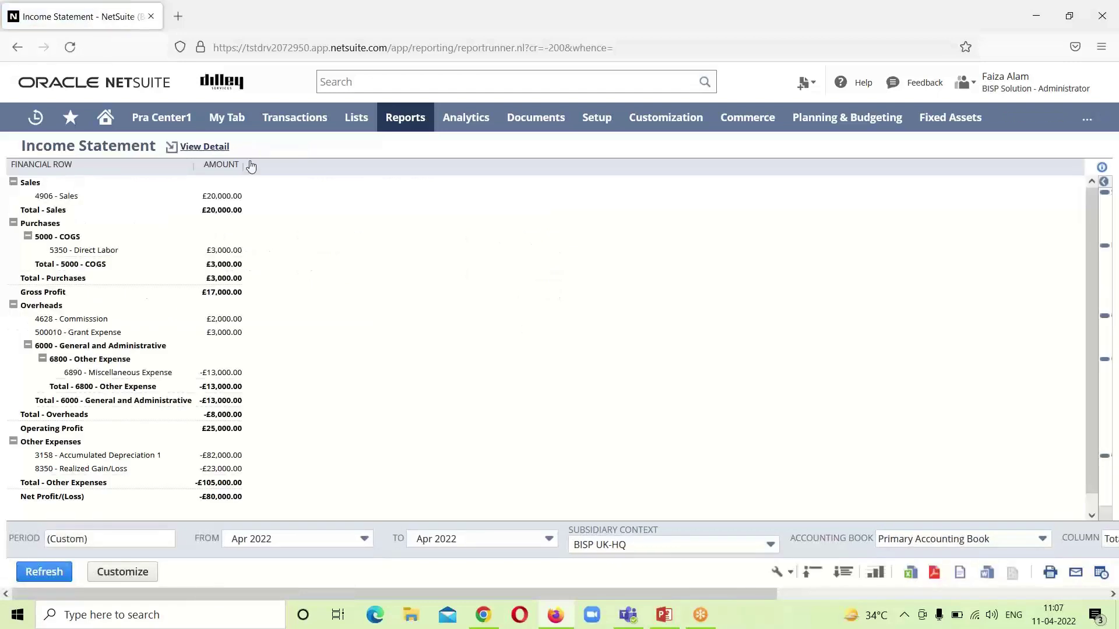
left_click(231, 472)
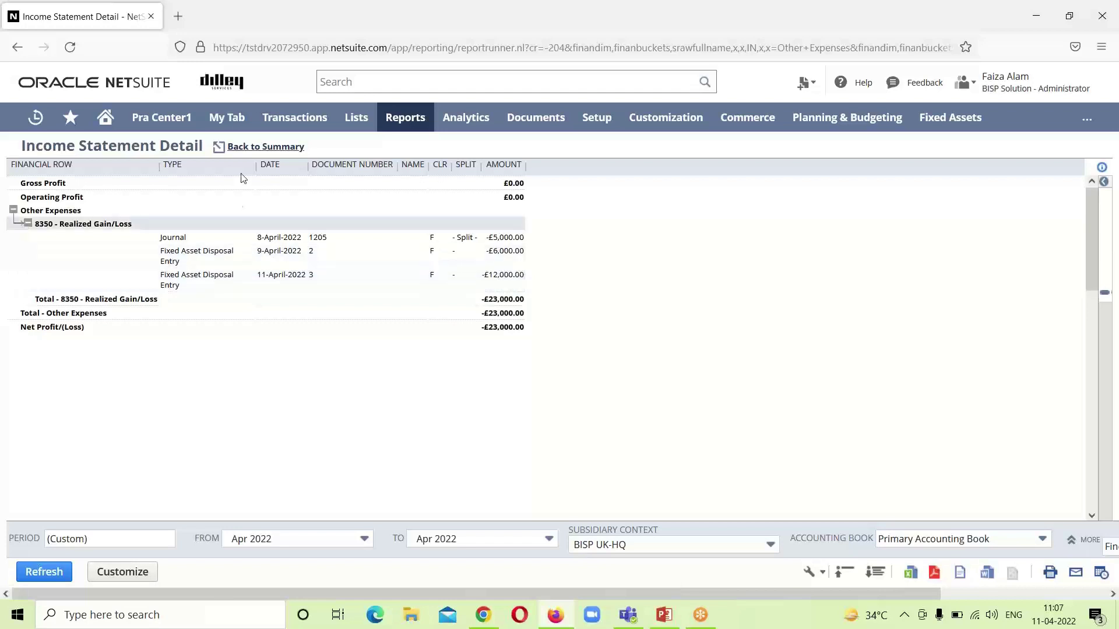
left_click(234, 149)
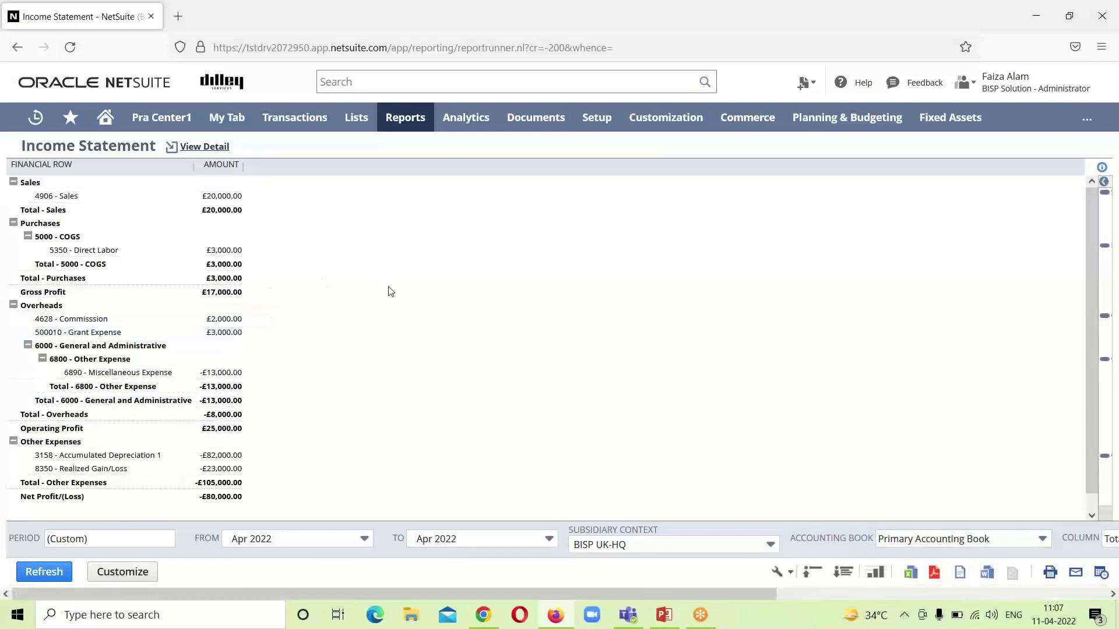
Step: Open the Balance Sheet and review the transactions behind the UK Bank amount, returning to the summary
mouse_move(411, 126)
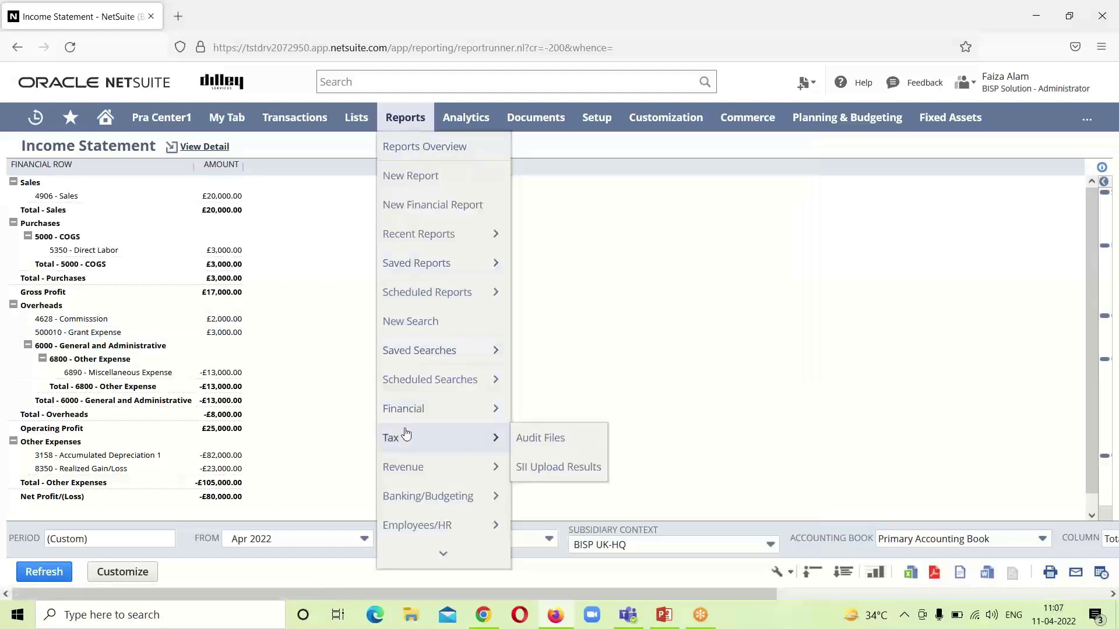
mouse_move(453, 416)
mouse_move(519, 413)
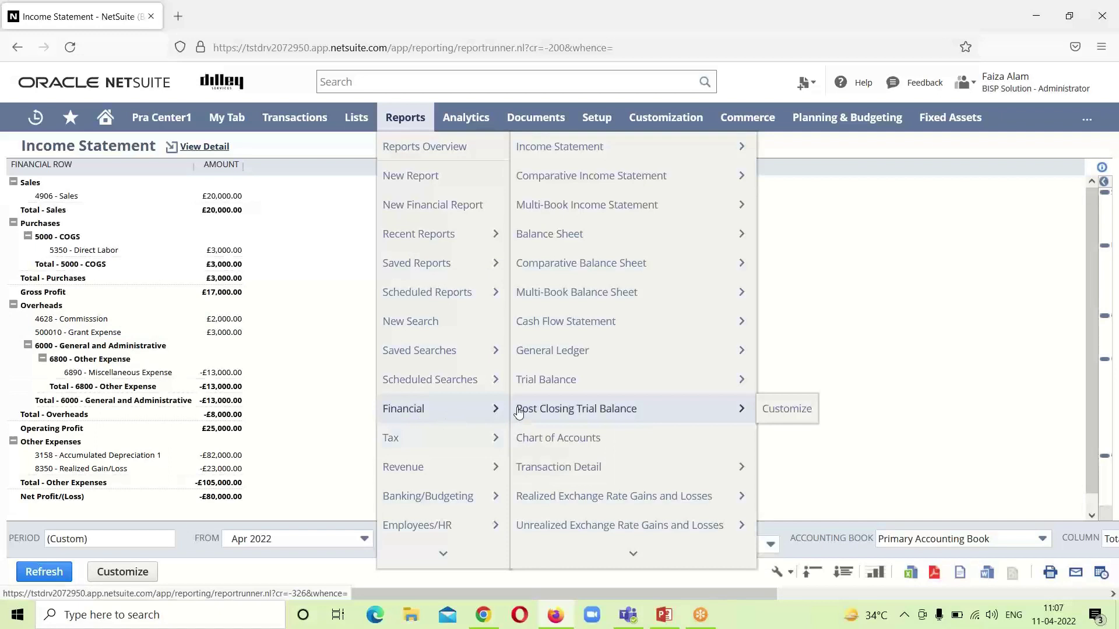
left_click(631, 239)
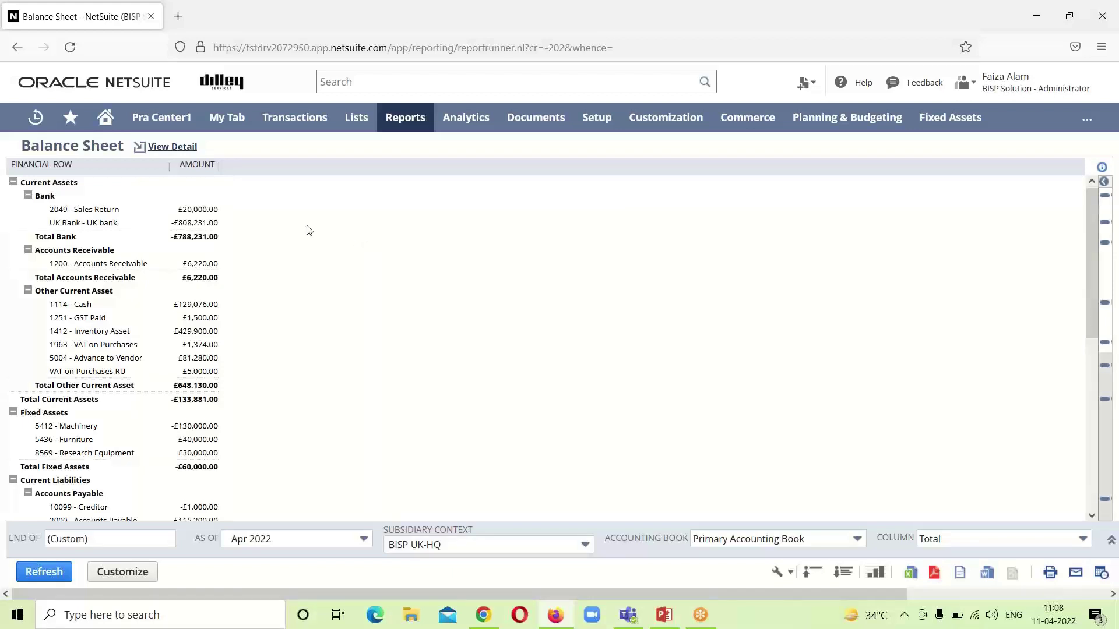
left_click(202, 227)
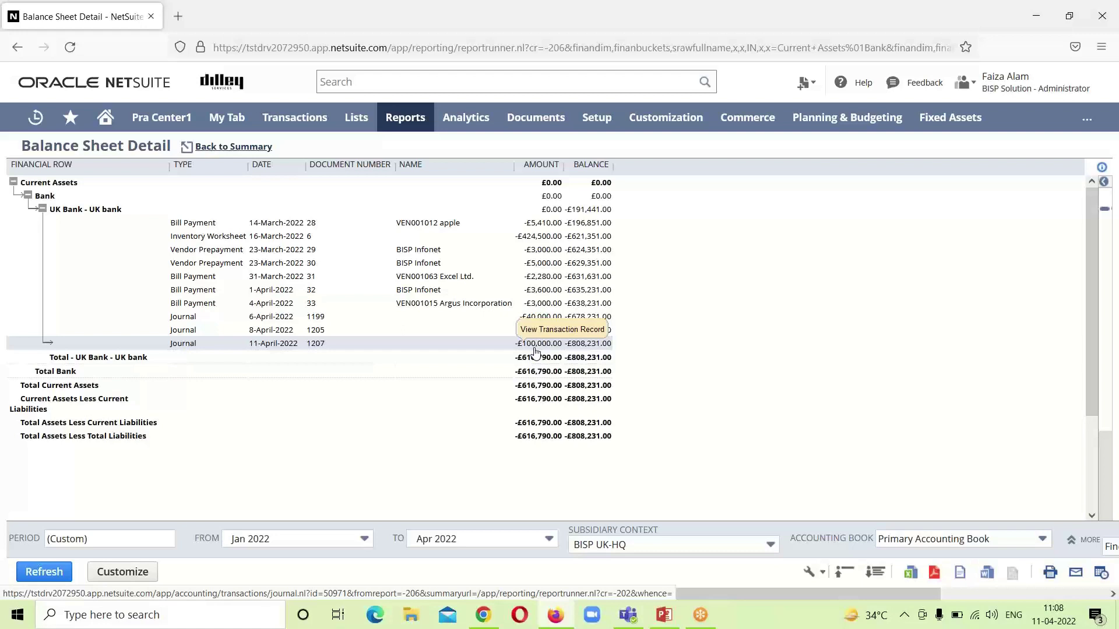
left_click(243, 149)
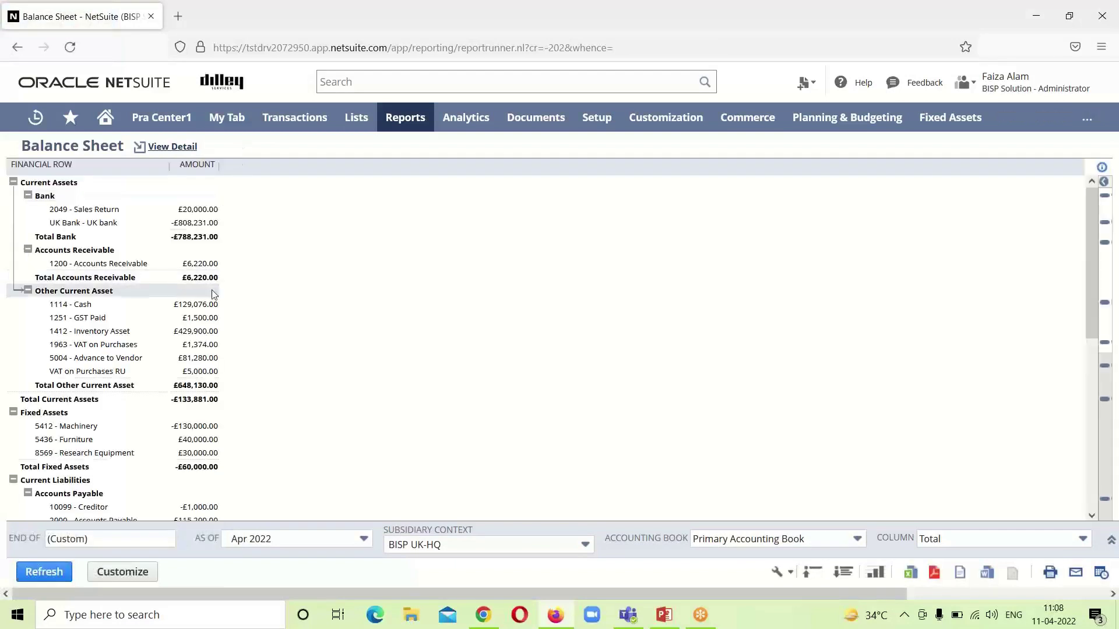
Step: Review the Balance Sheet transactions behind 8569 Research Equipment and 1114 Cash, returning to the summary after each
left_click(214, 454)
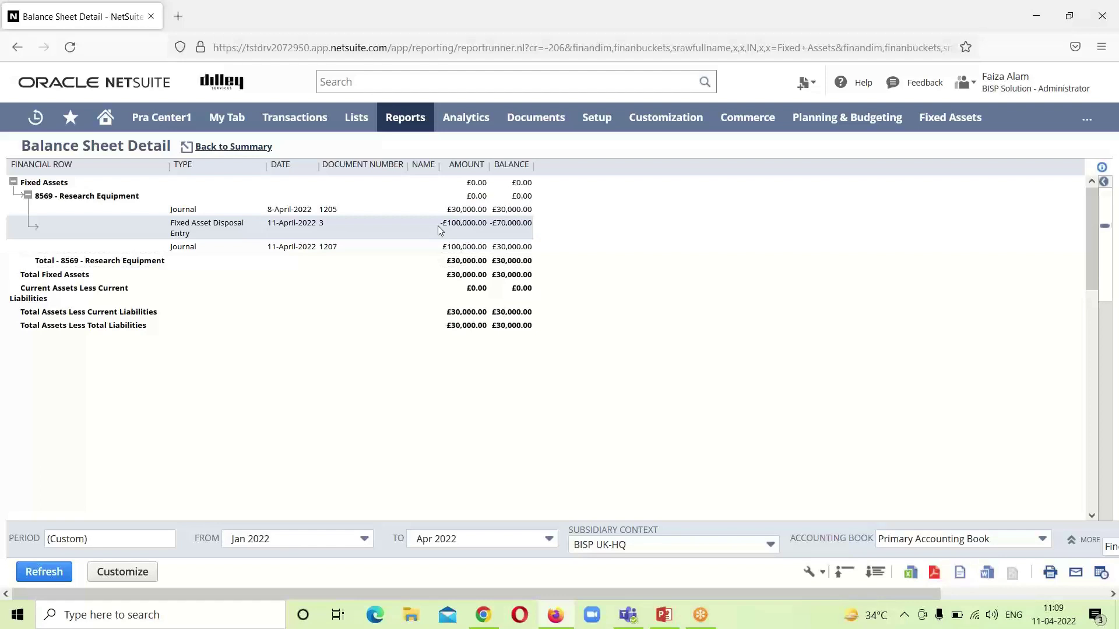
left_click(223, 147)
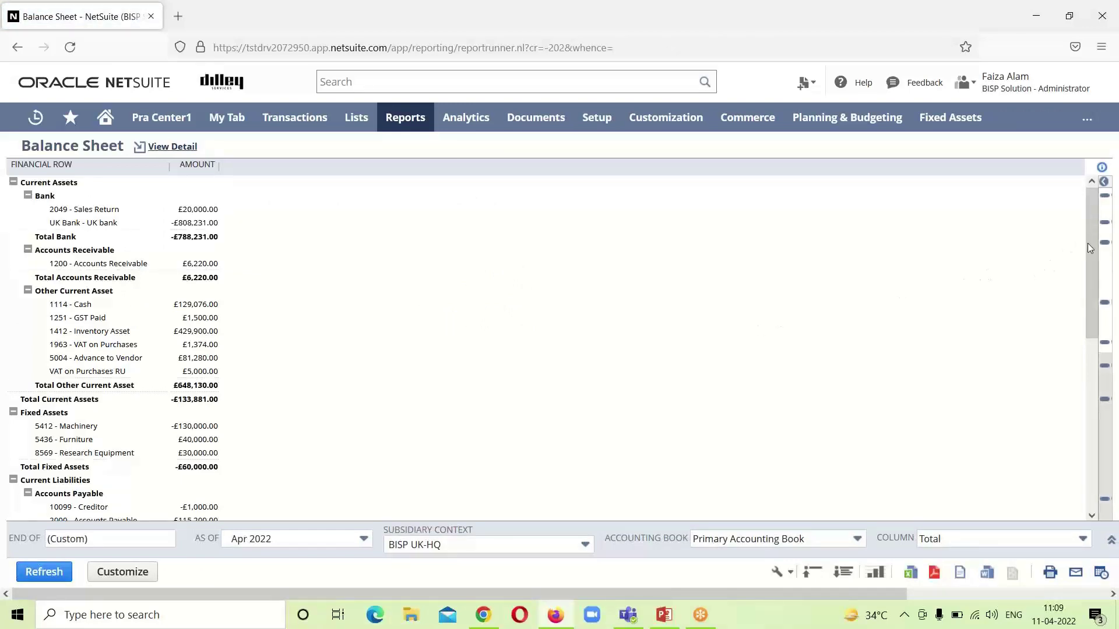
left_click_drag(1089, 248, 1089, 286)
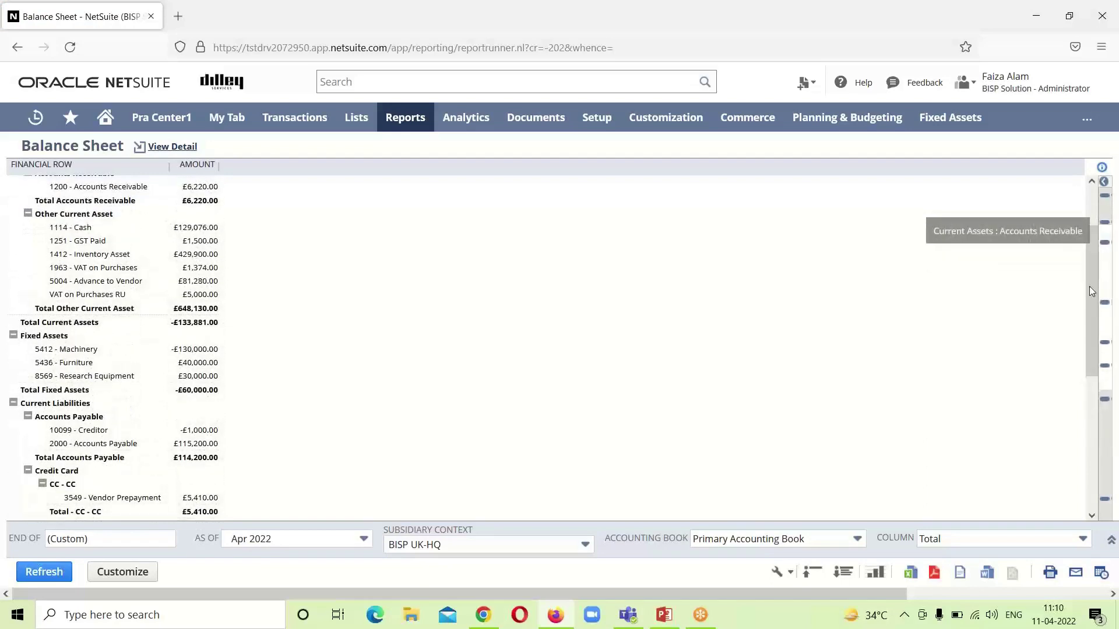
left_click(201, 229)
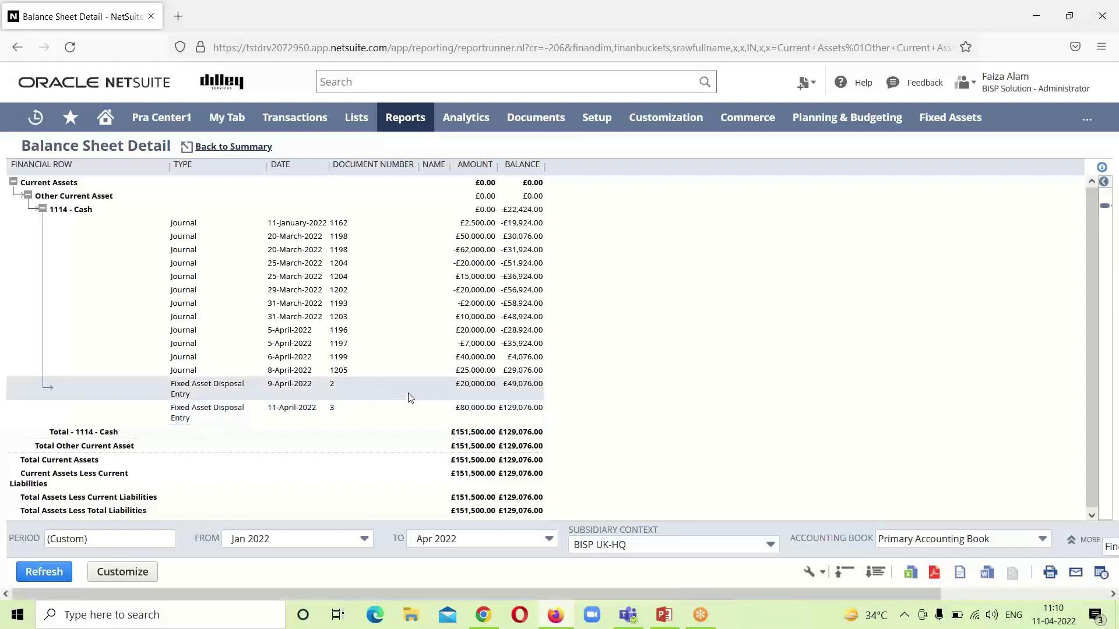
left_click(238, 148)
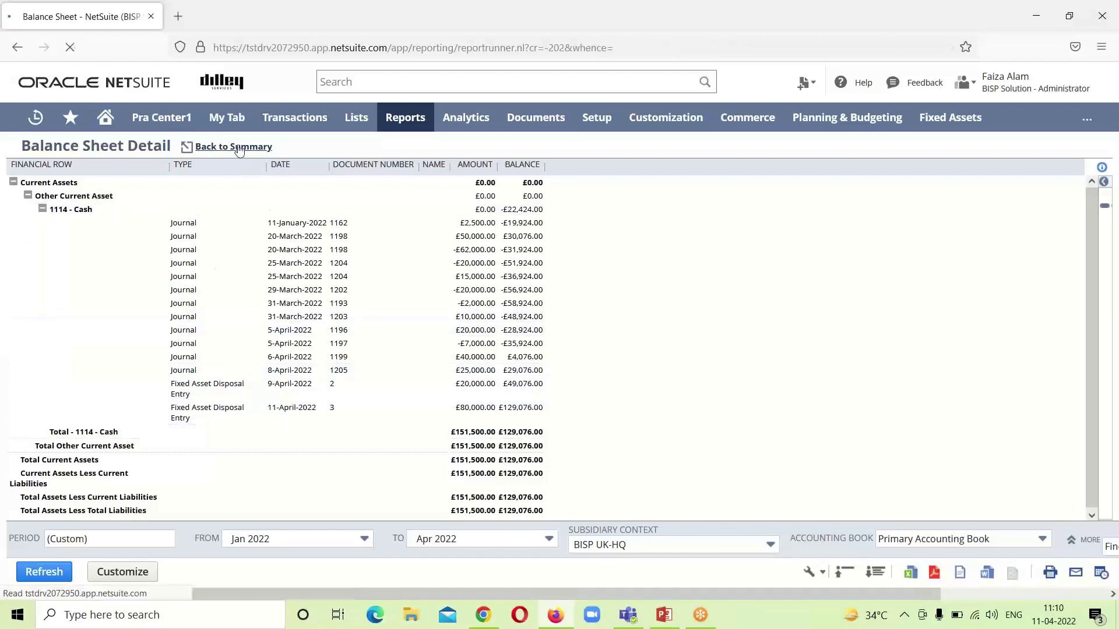